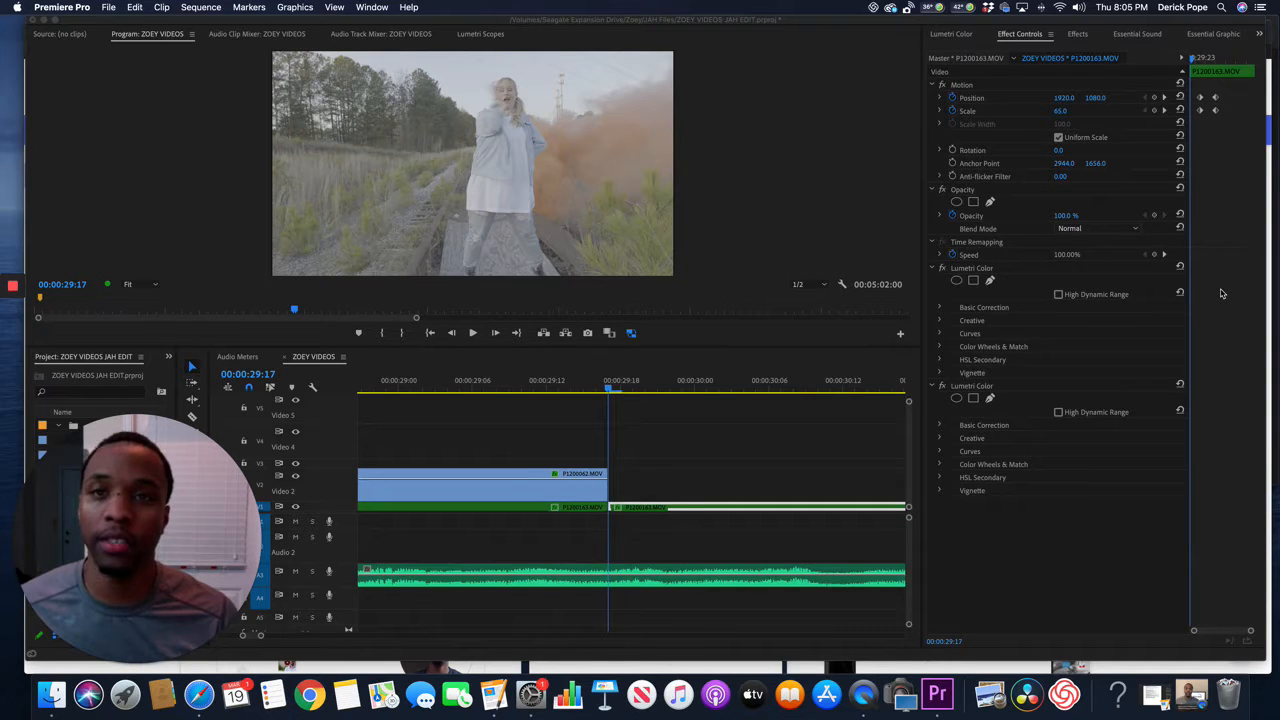
Preview the P1200163.MOV clip on the timeline and return the playhead to its start at 00:00:29:17.
click(635, 510)
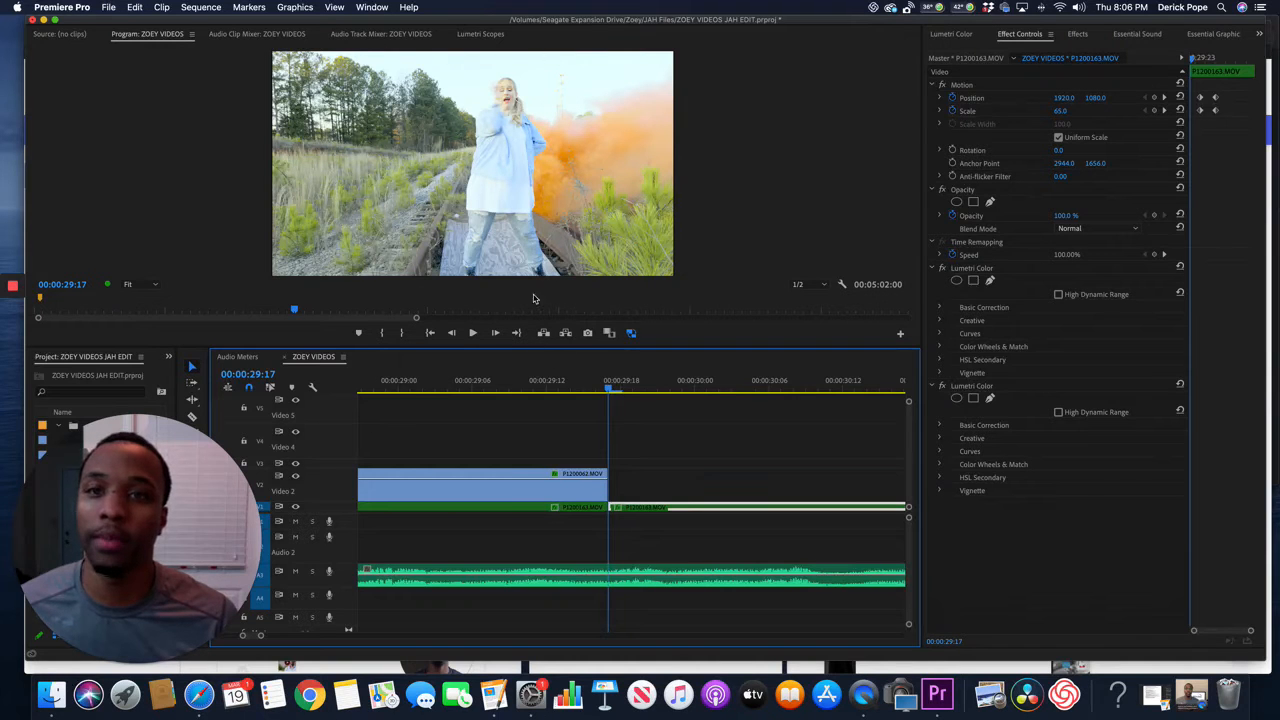
key(space)
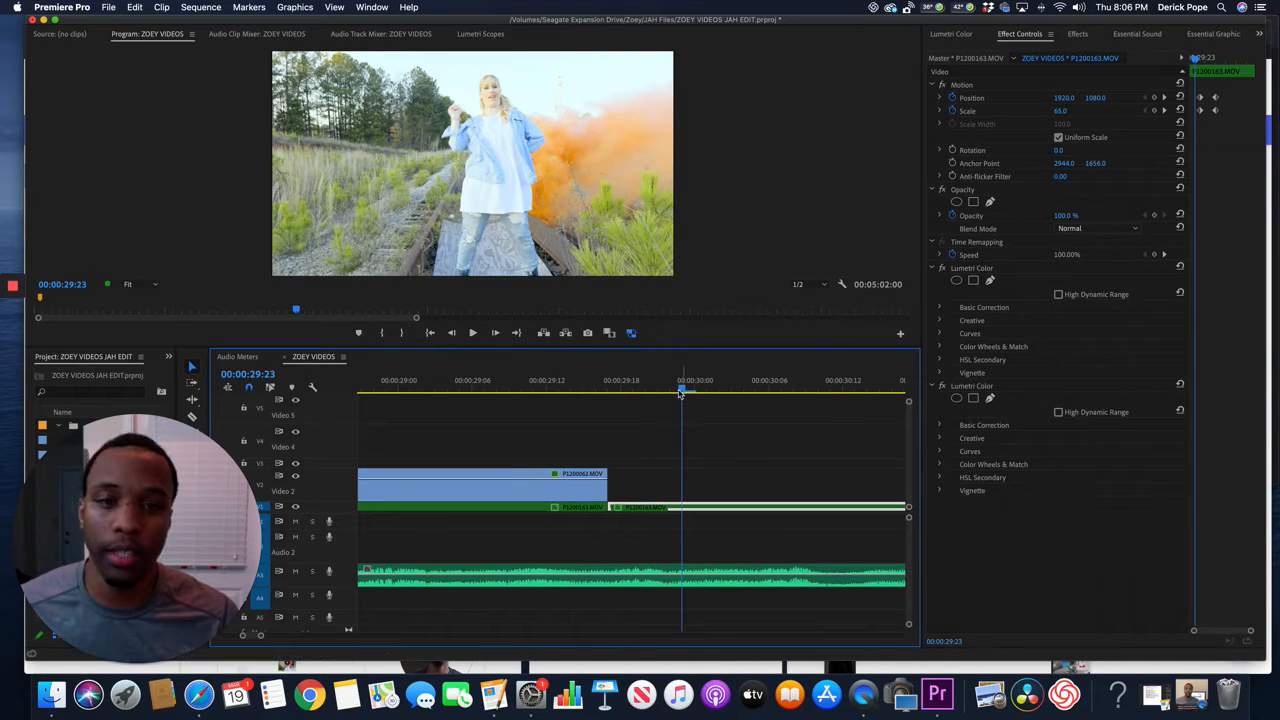
drag(683, 392, 610, 403)
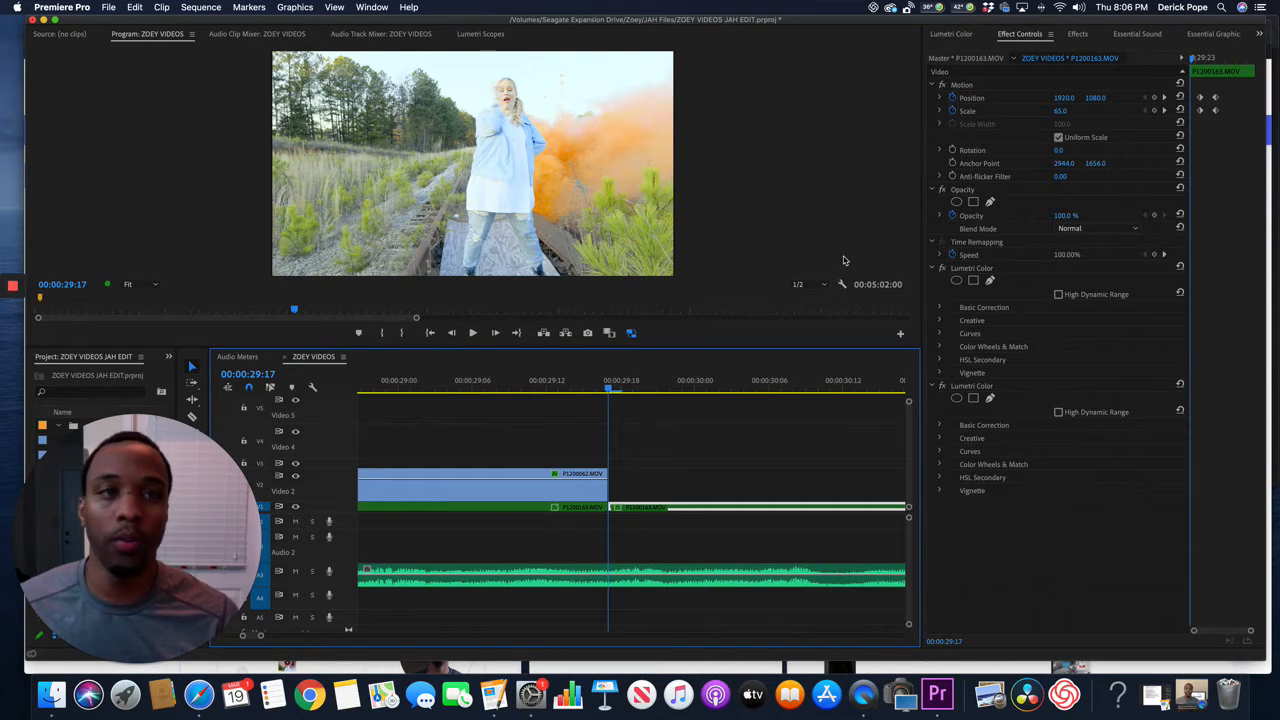
Examine the Hue vs Sat curve in the first Lumetri Color effect of the P1200163.MOV clip.
click(963, 36)
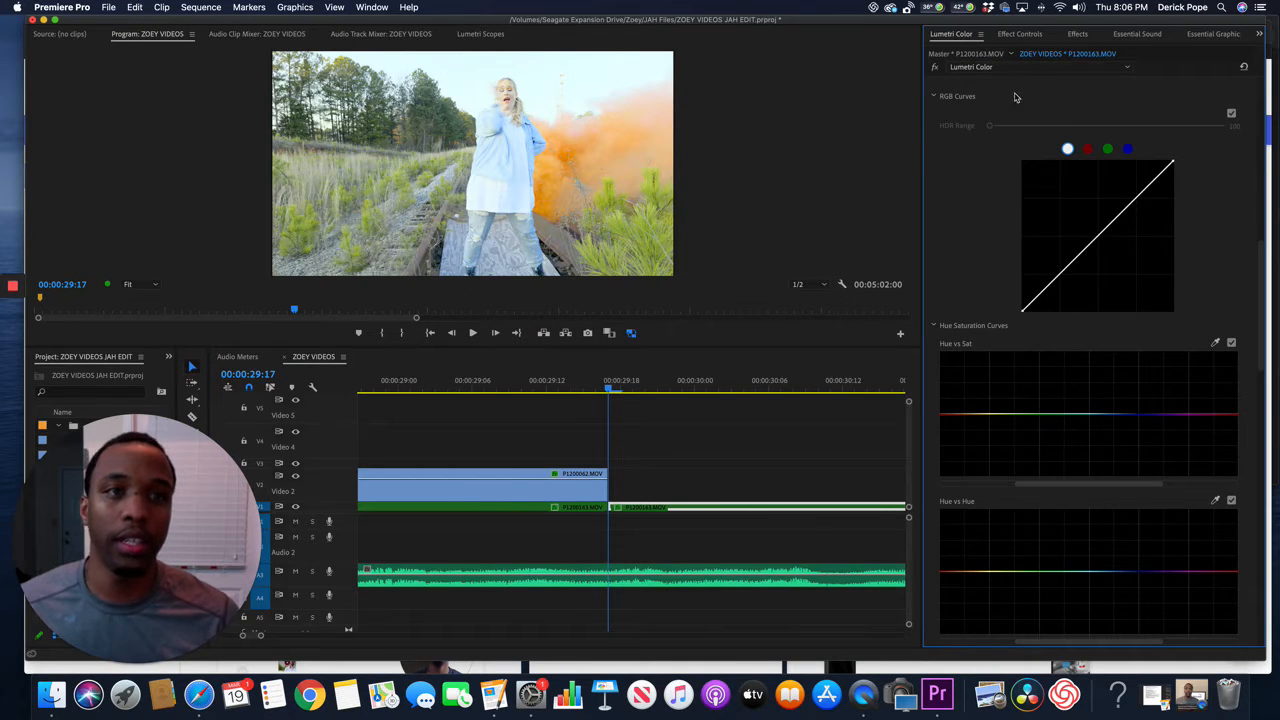
click(1016, 36)
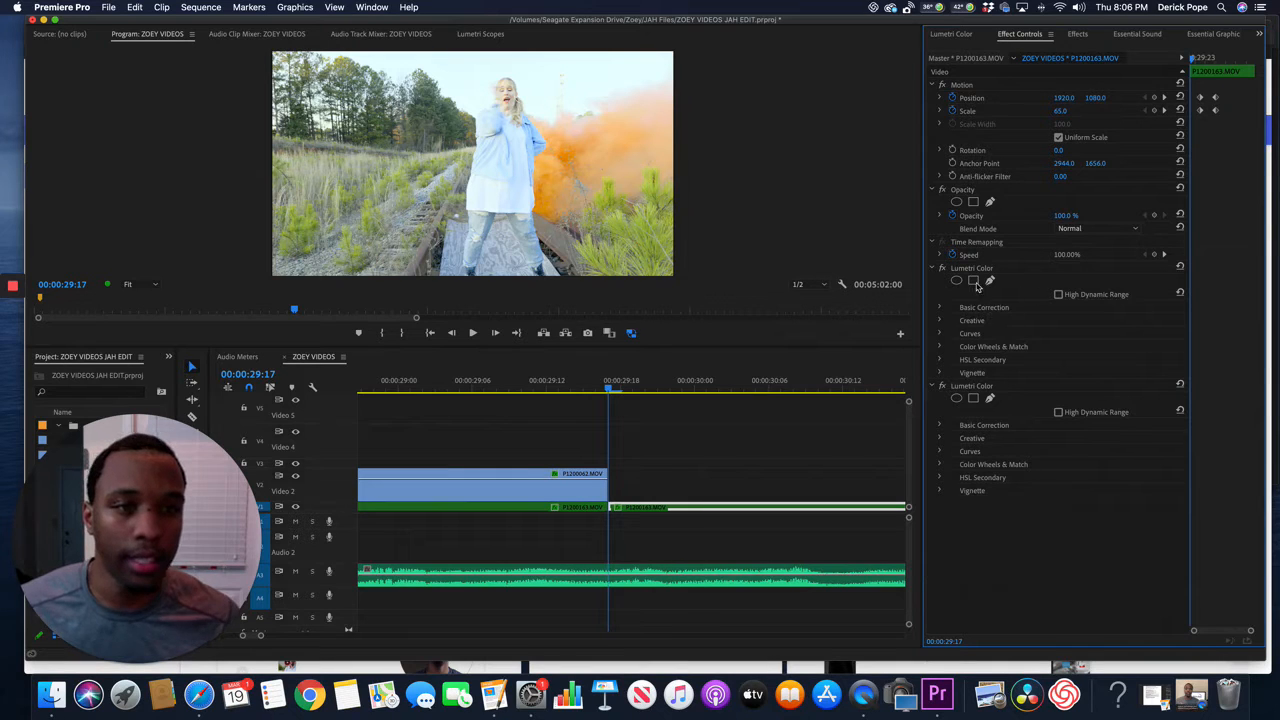
click(940, 334)
scroll(988, 500, down, 6)
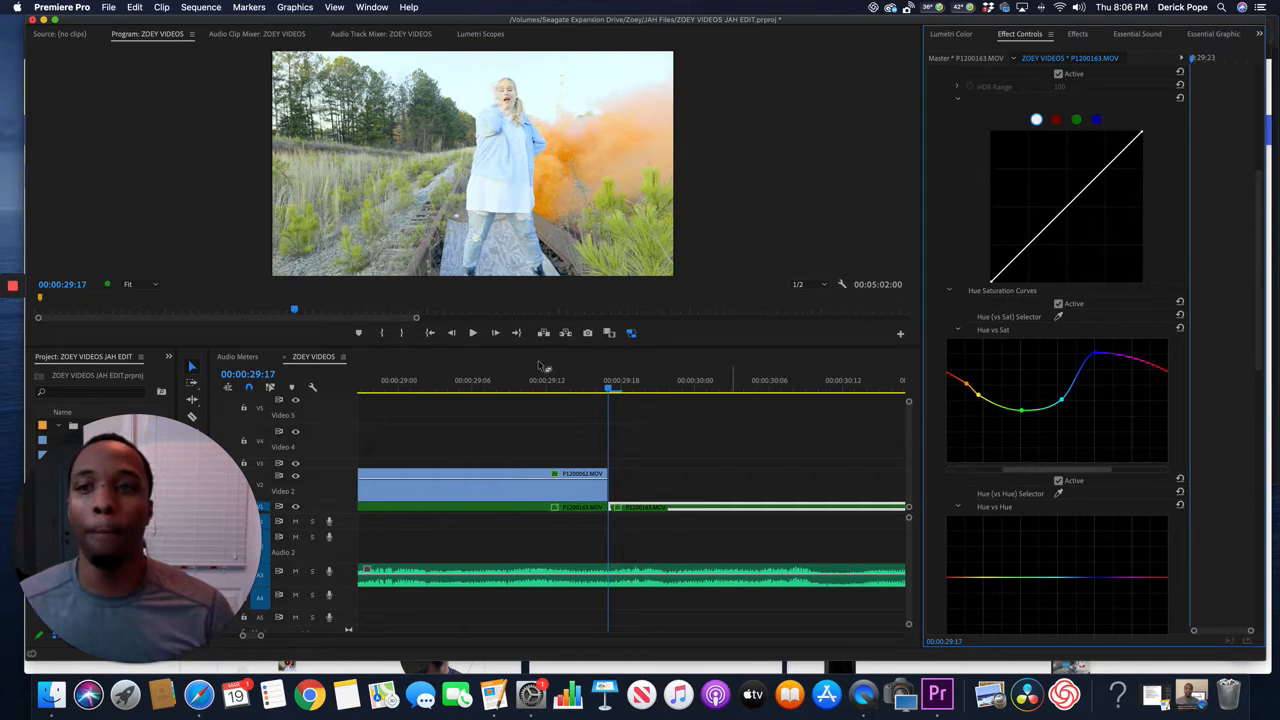
Set the program preview's zoom level to 100% and frame the singer's face.
click(152, 288)
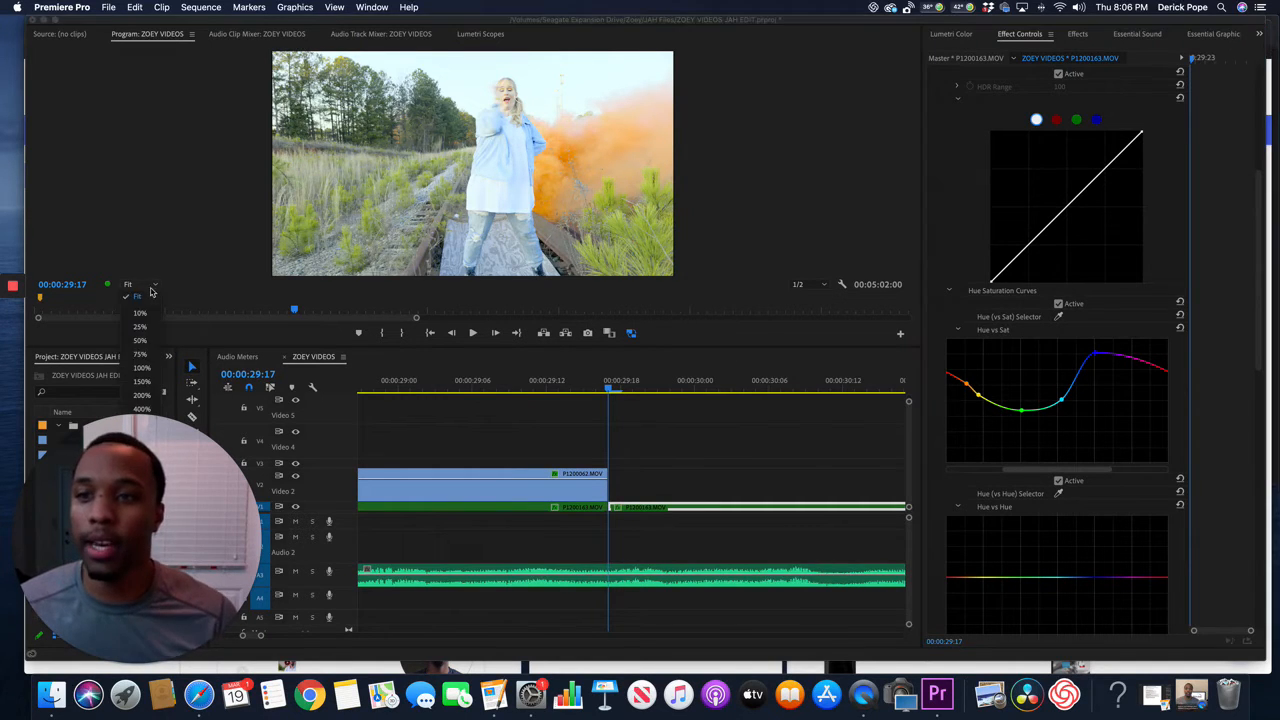
click(150, 376)
drag(907, 190, 907, 132)
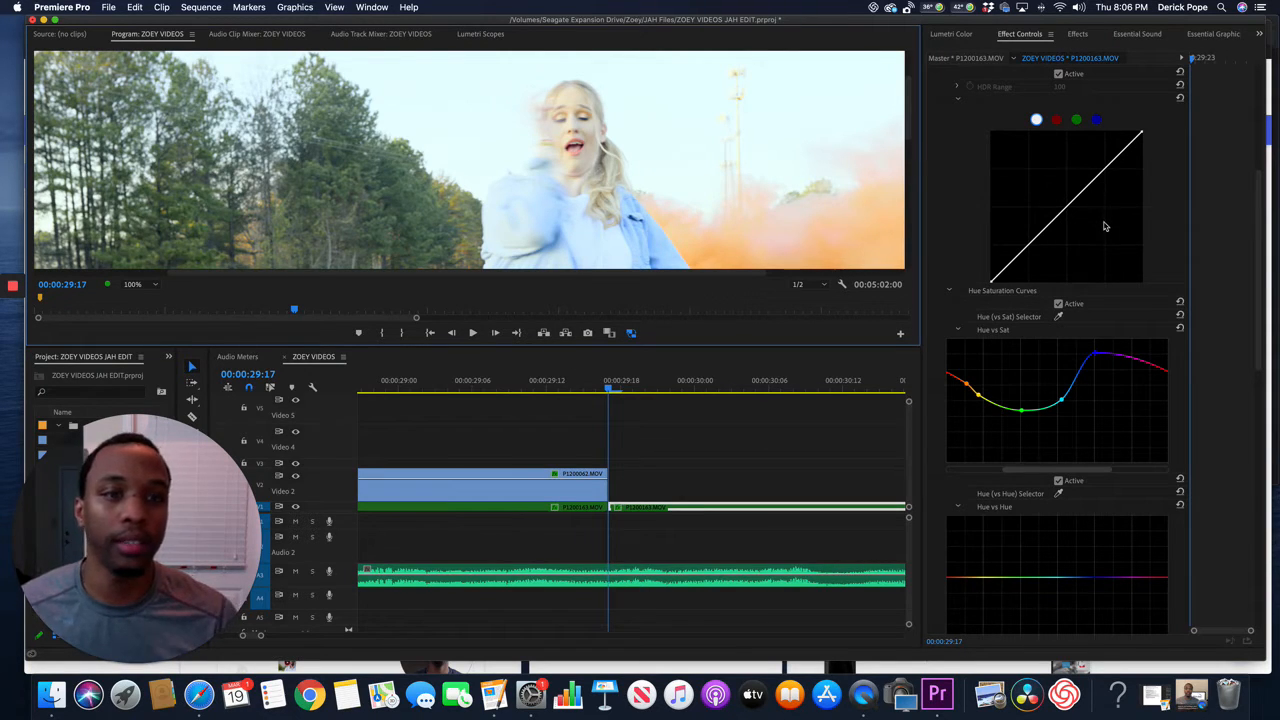
Collapse both Lumetri Color effects in the clip's effect list.
scroll(1105, 226, up, 5)
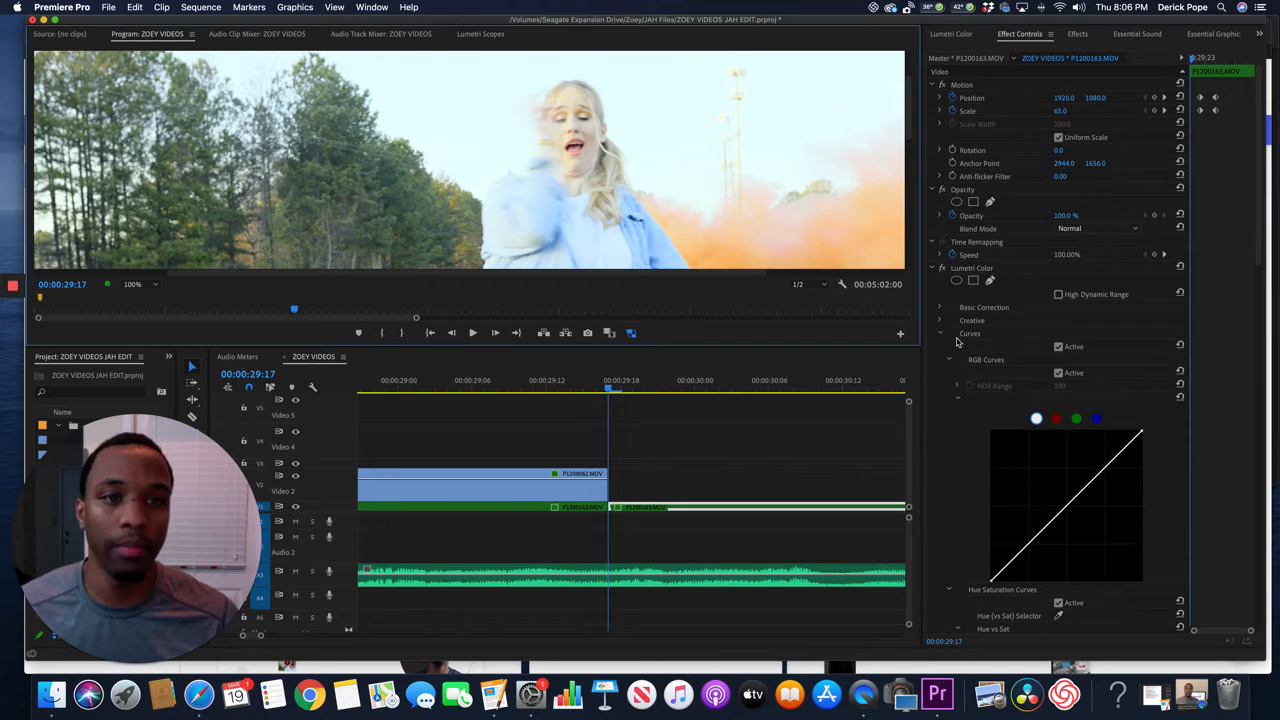
click(933, 269)
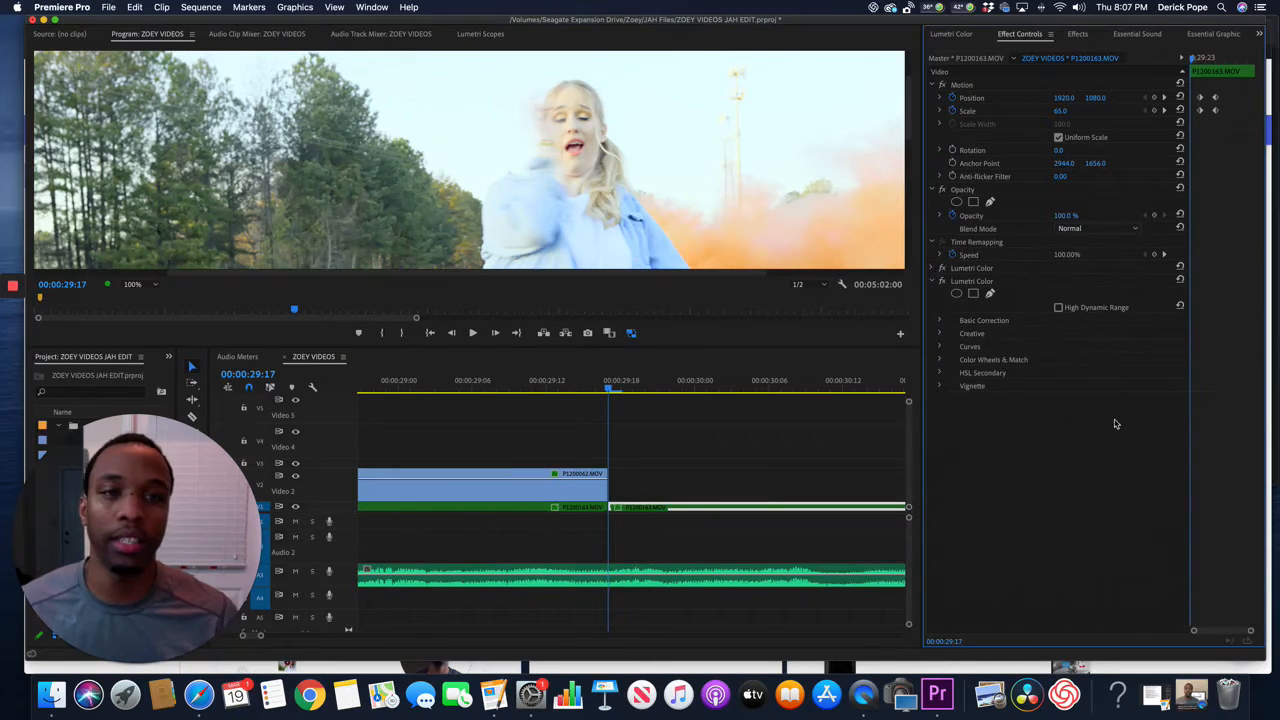
click(933, 282)
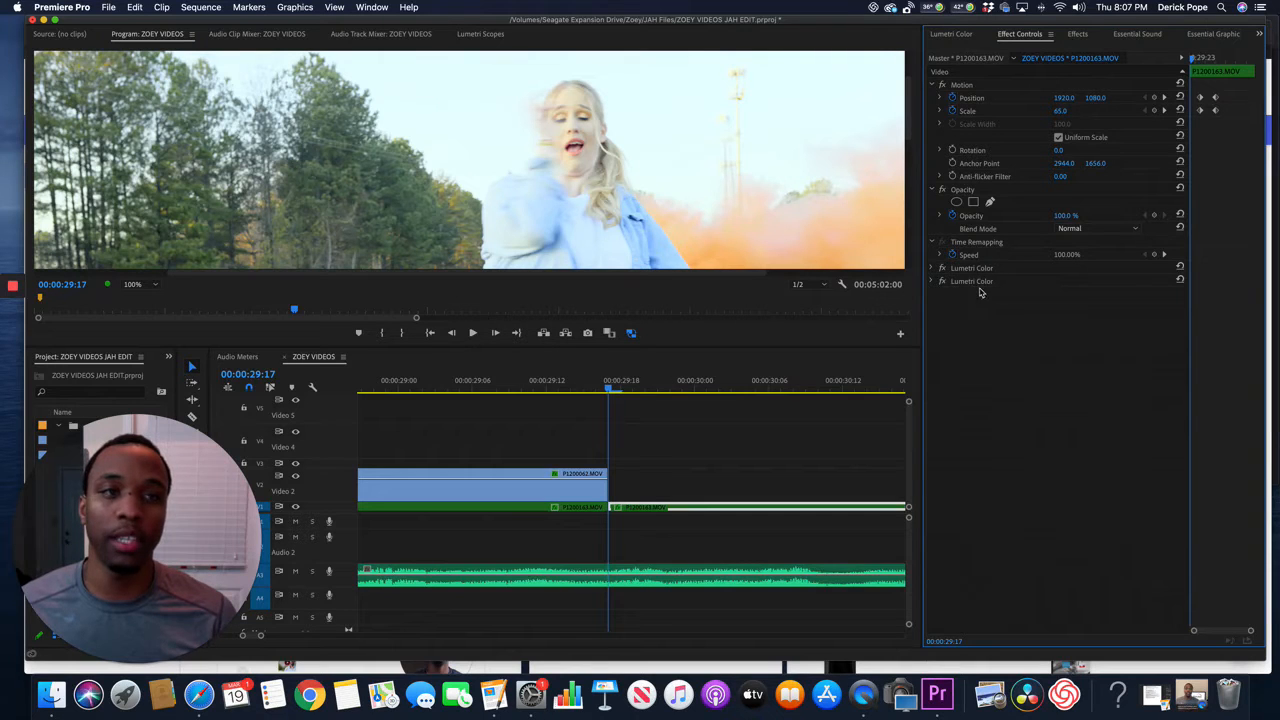
Search the effects library for "lumetri".
click(1092, 40)
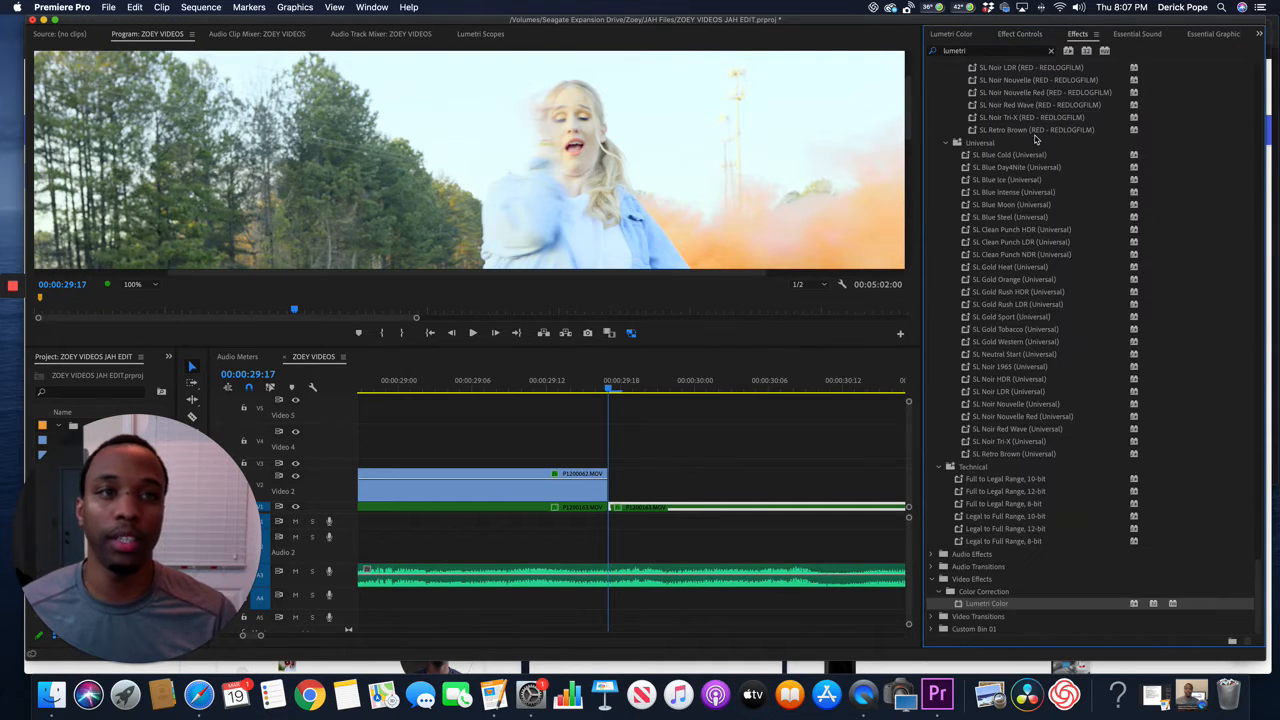
click(1051, 50)
click(1008, 49)
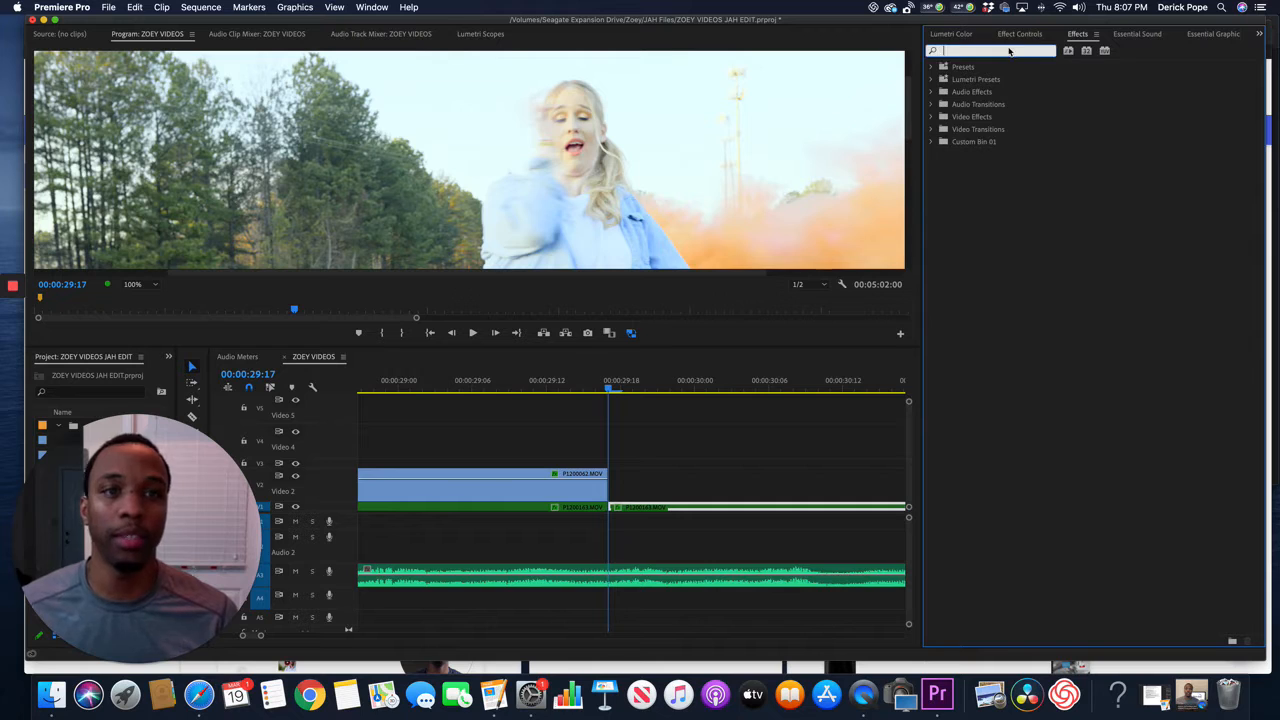
text(um)
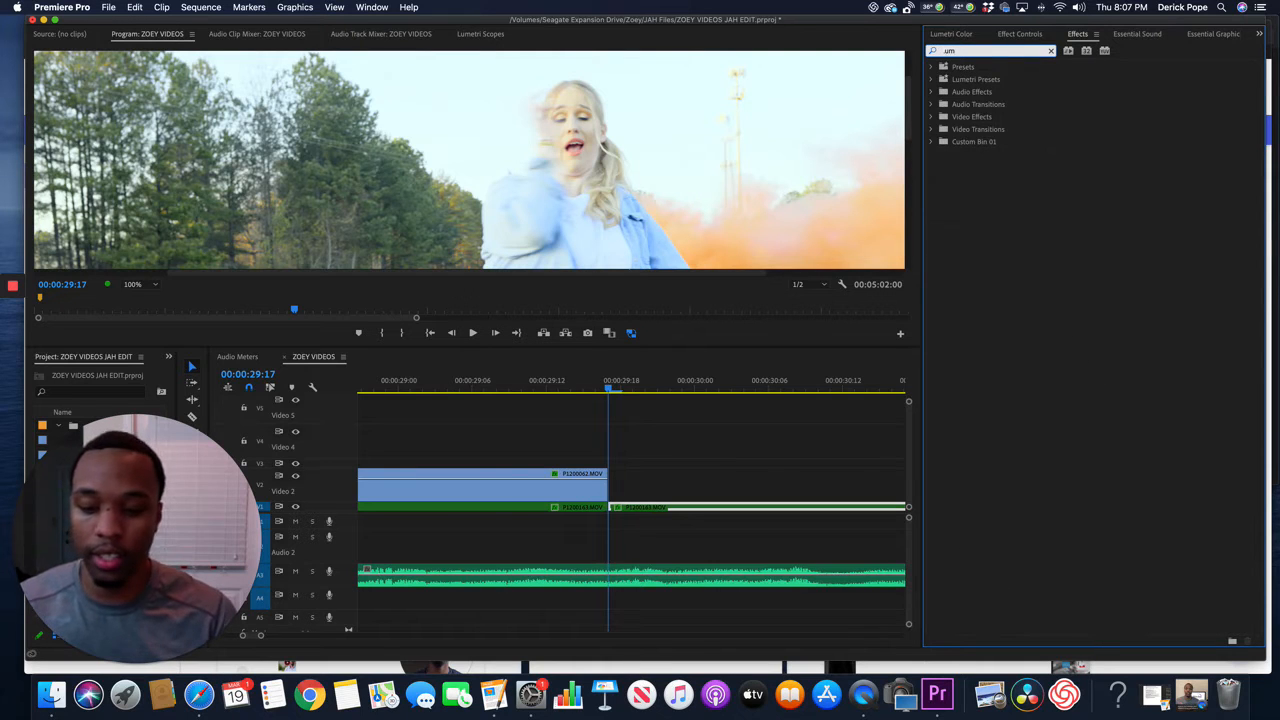
text(etr)
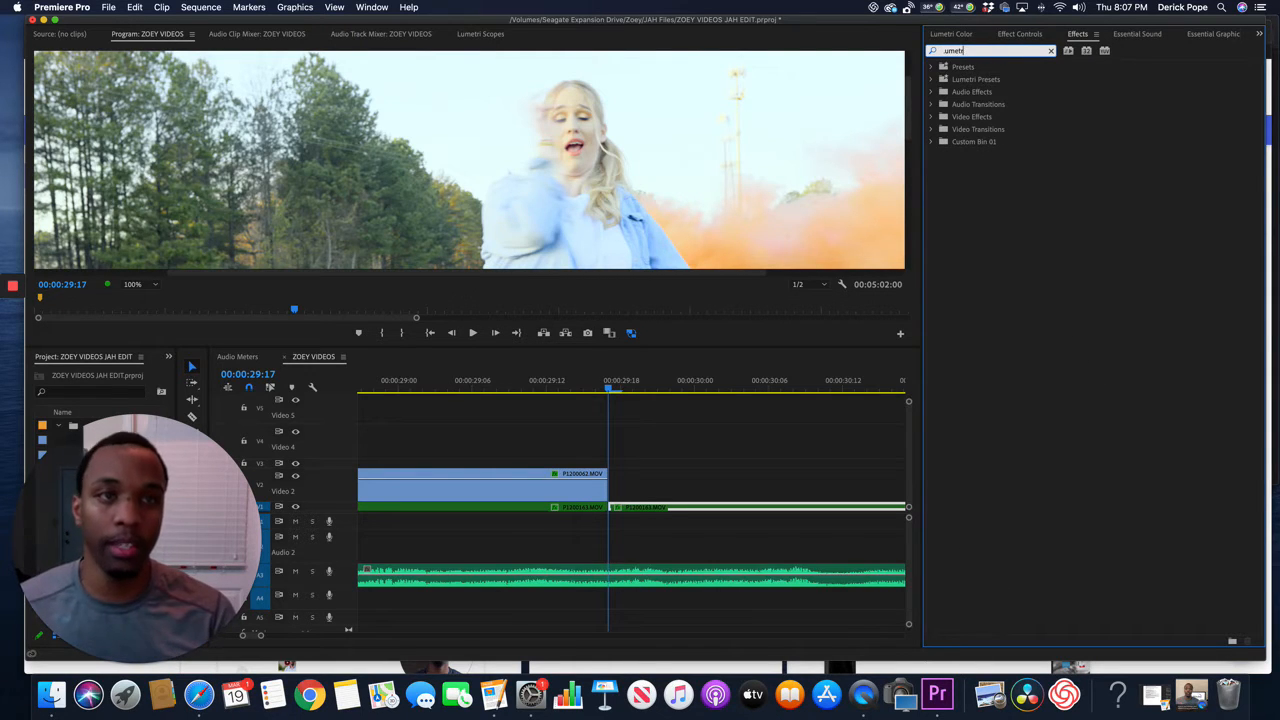
key(BackSpace)
key(BackSpace)
key(BackSpace)
key(BackSpace)
key(BackSpace)
key(BackSpace)
text(lum)
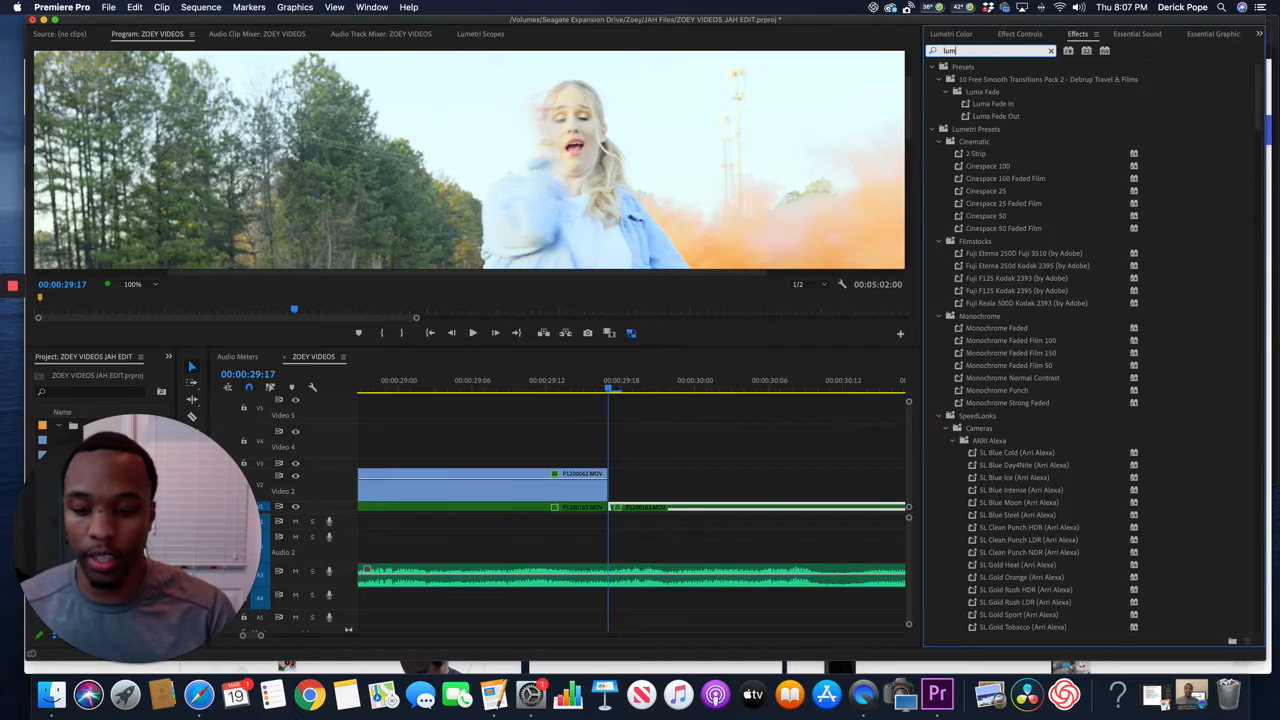
text(etri)
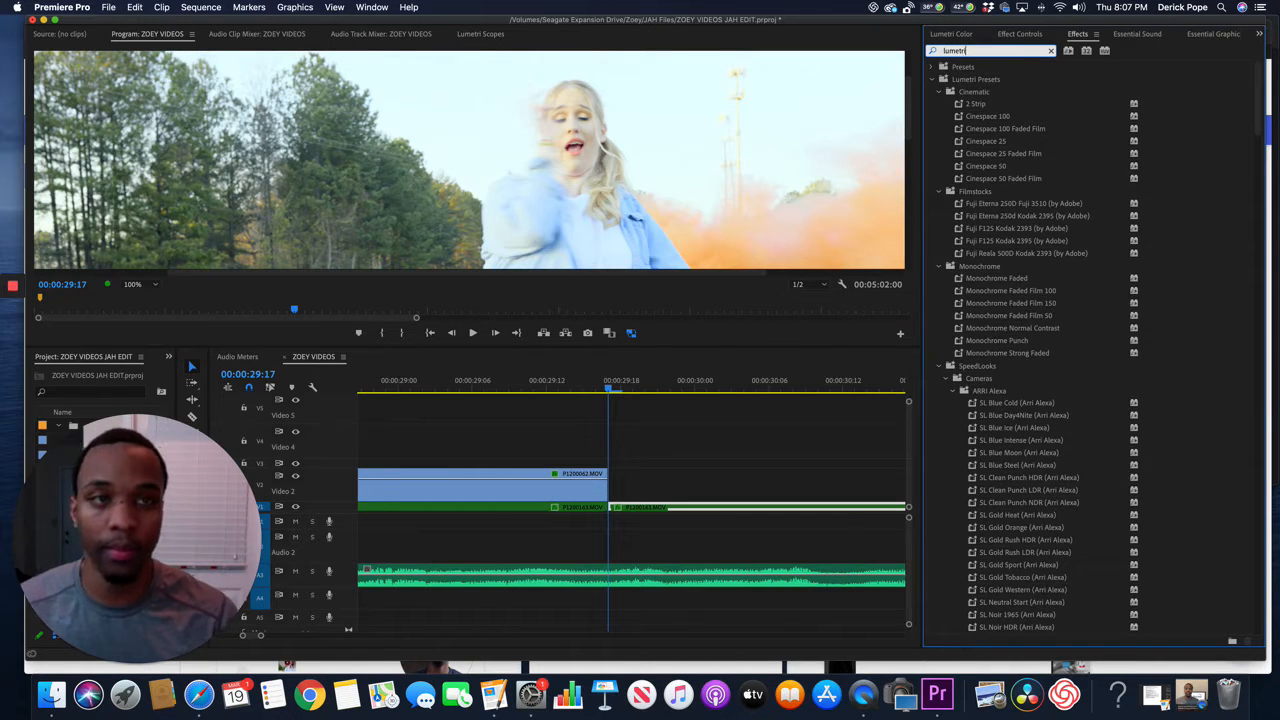
Try to apply the Lumetri Color video effect from Color Correction to the P1200163.MOV clip and clear the effects search.
scroll(1110, 116, down, 15)
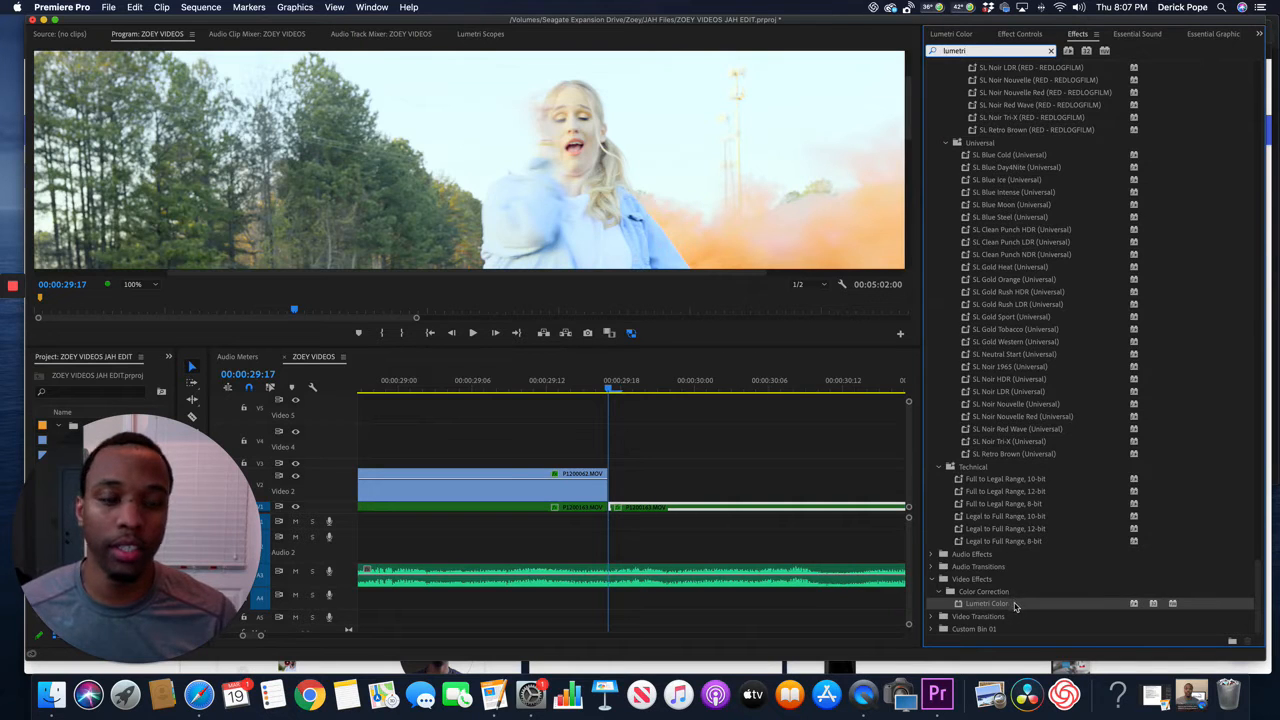
drag(1018, 607, 672, 510)
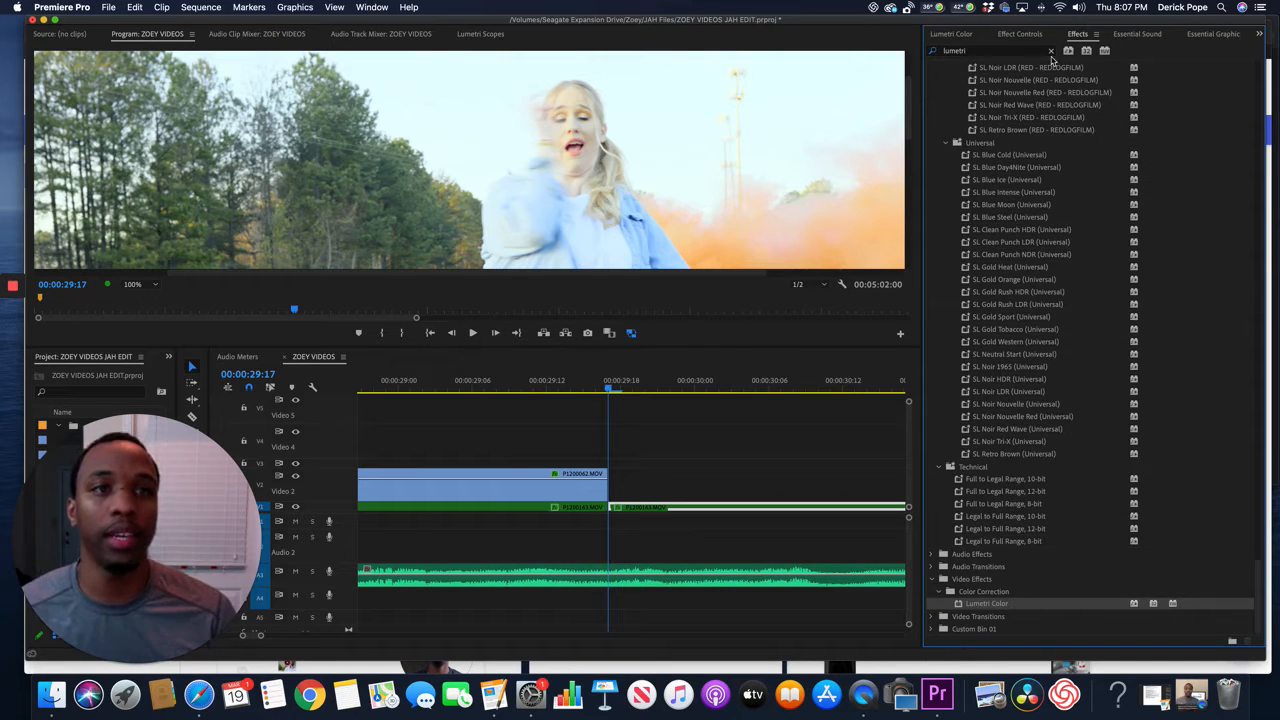
click(1050, 51)
Draw a closed freehand pen mask around the singer's face on the clip's second Lumetri Color effect.
click(1030, 36)
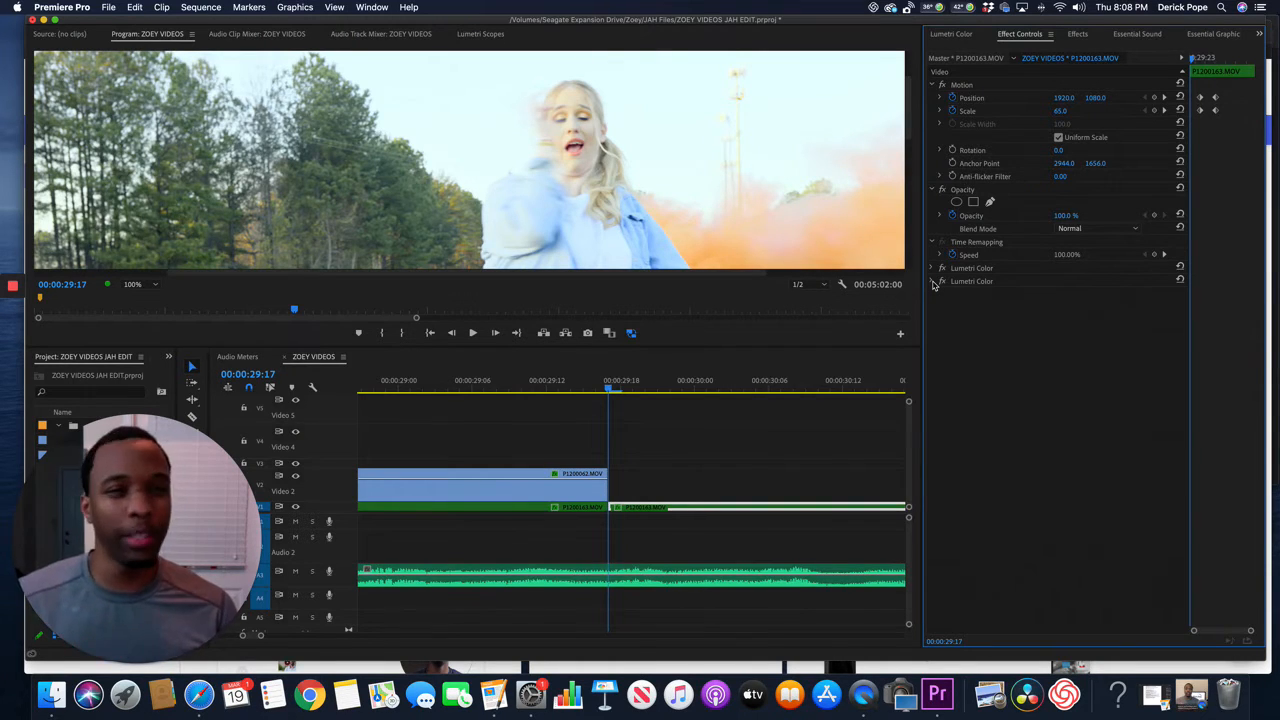
click(933, 282)
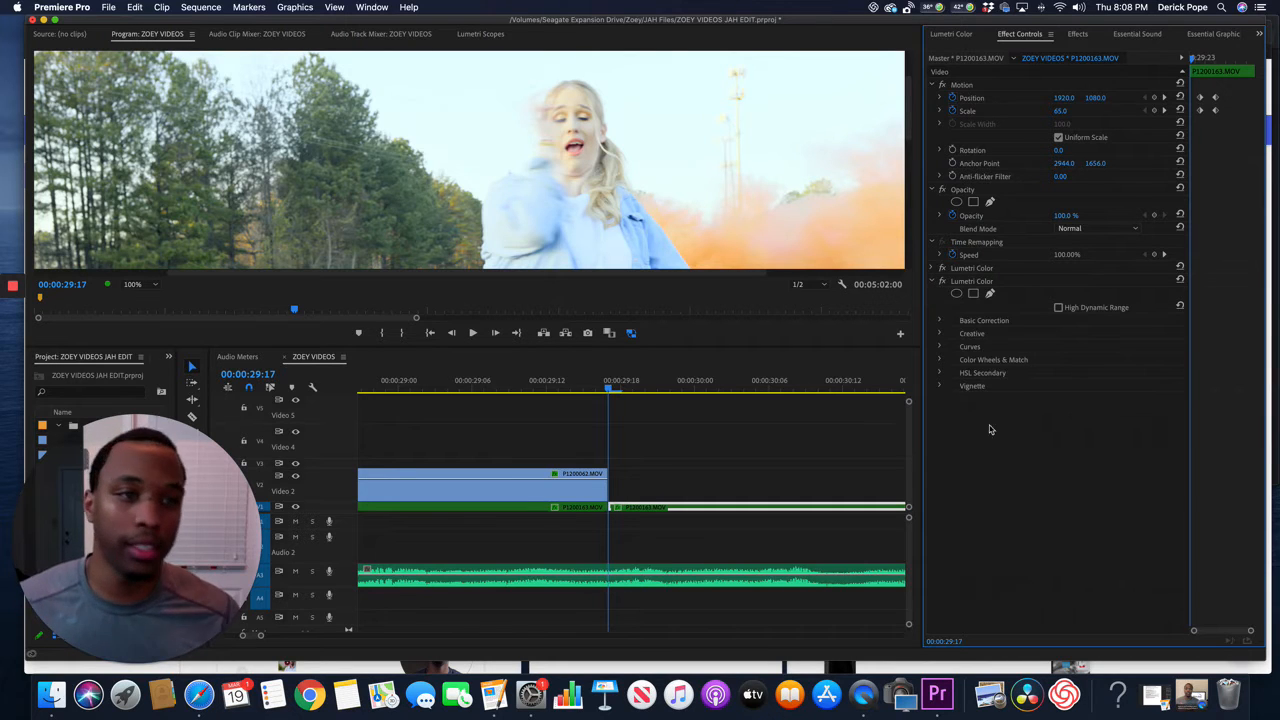
click(992, 295)
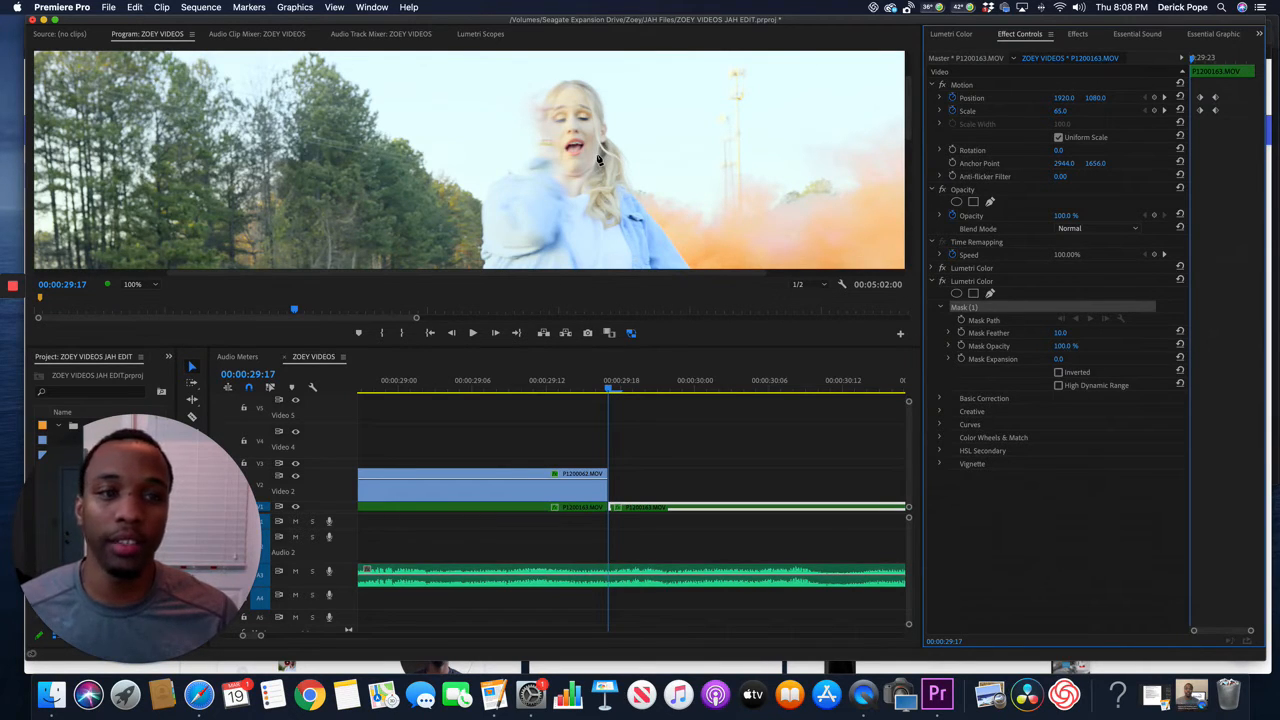
click(597, 155)
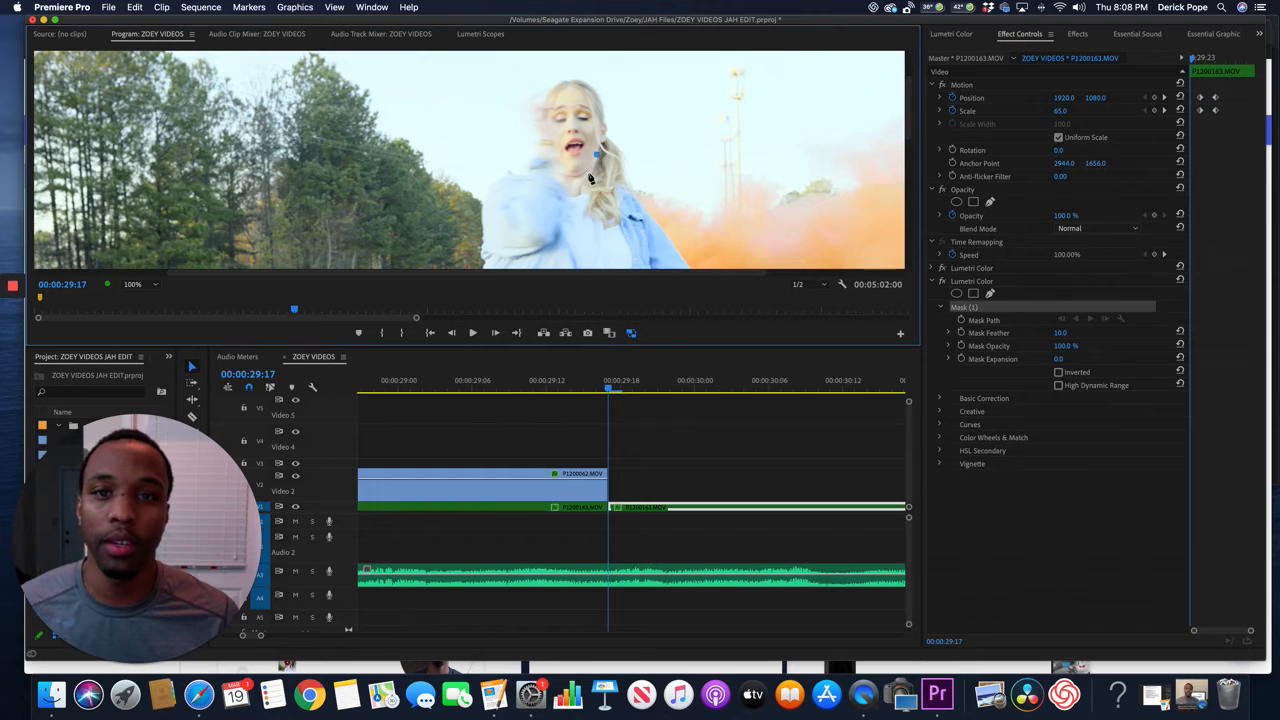
click(589, 174)
click(566, 180)
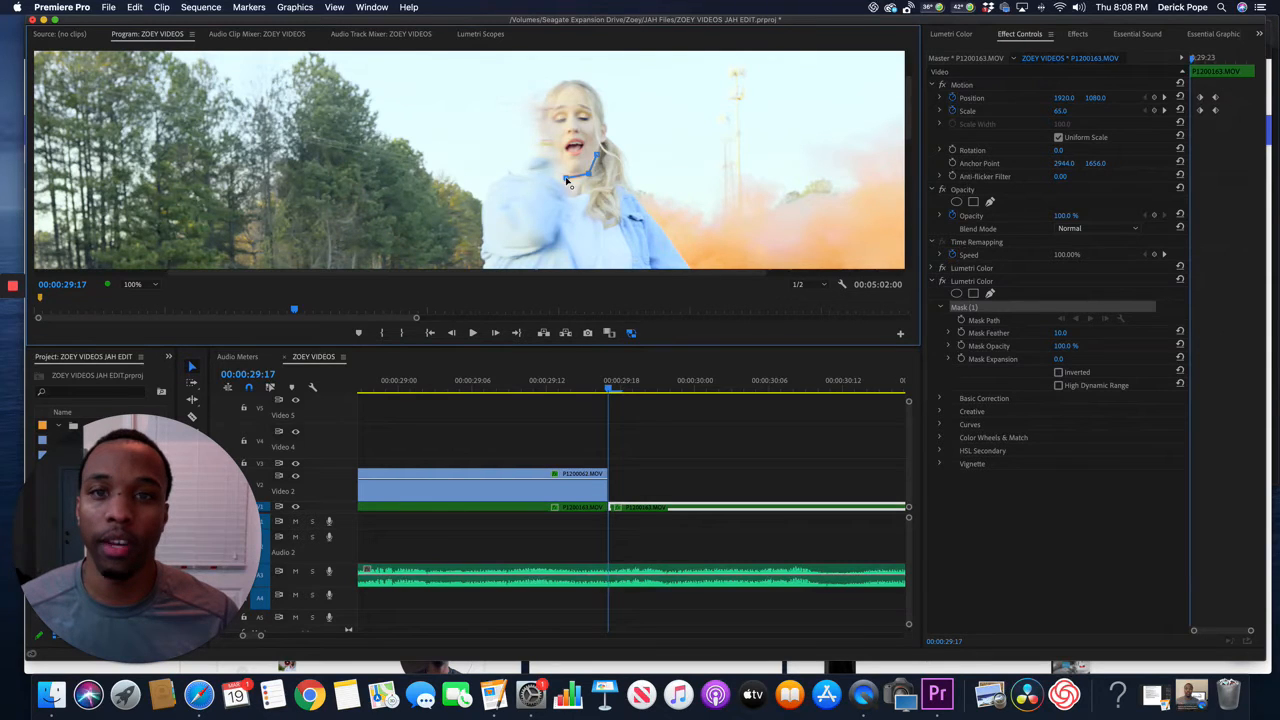
click(552, 168)
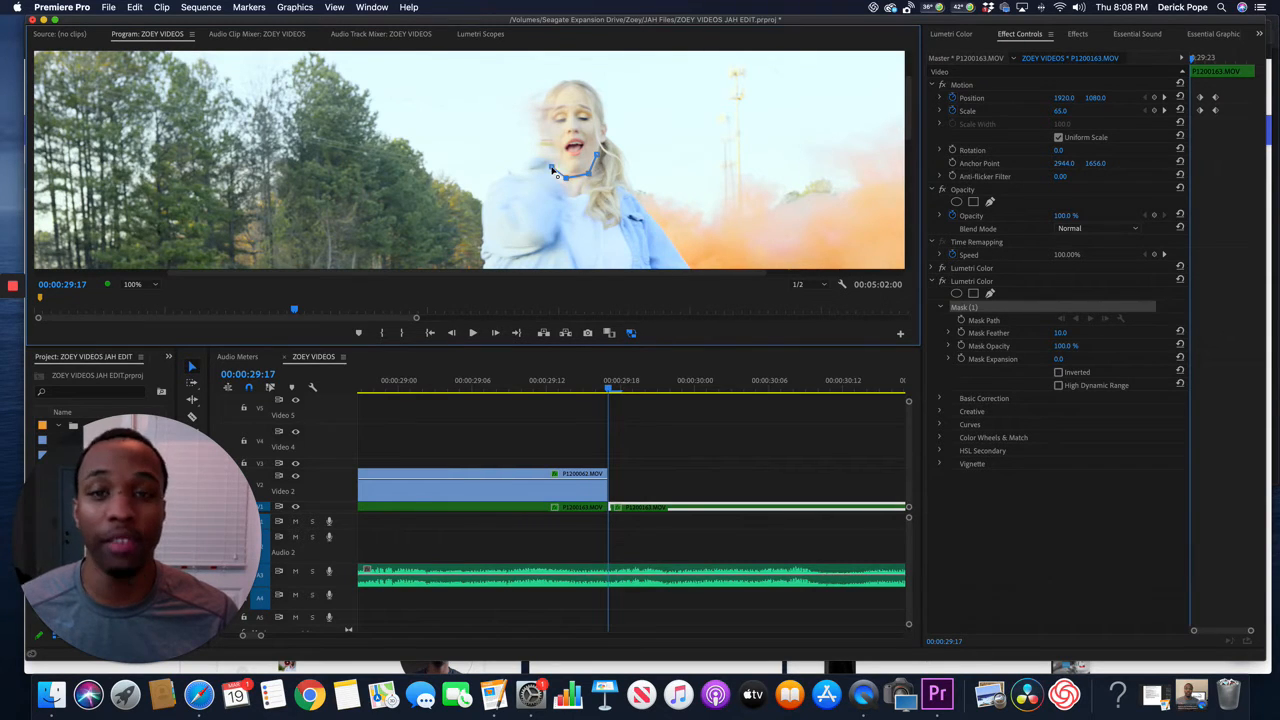
click(541, 143)
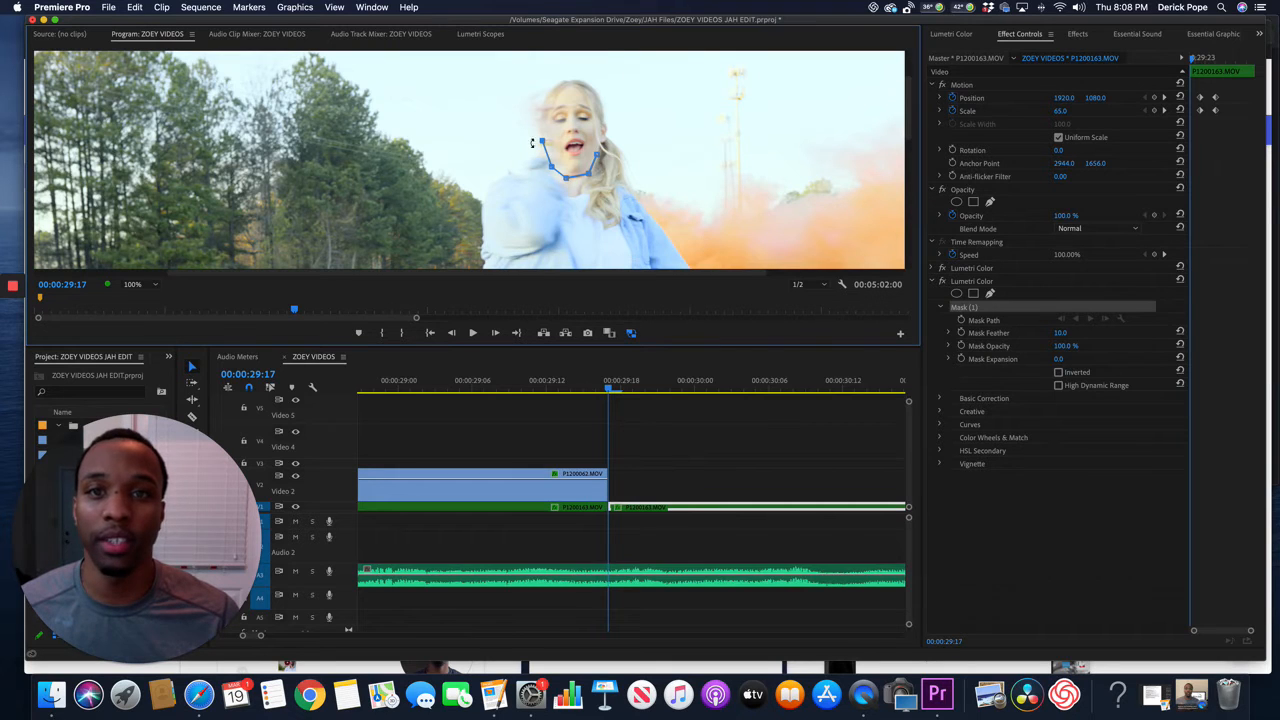
click(541, 112)
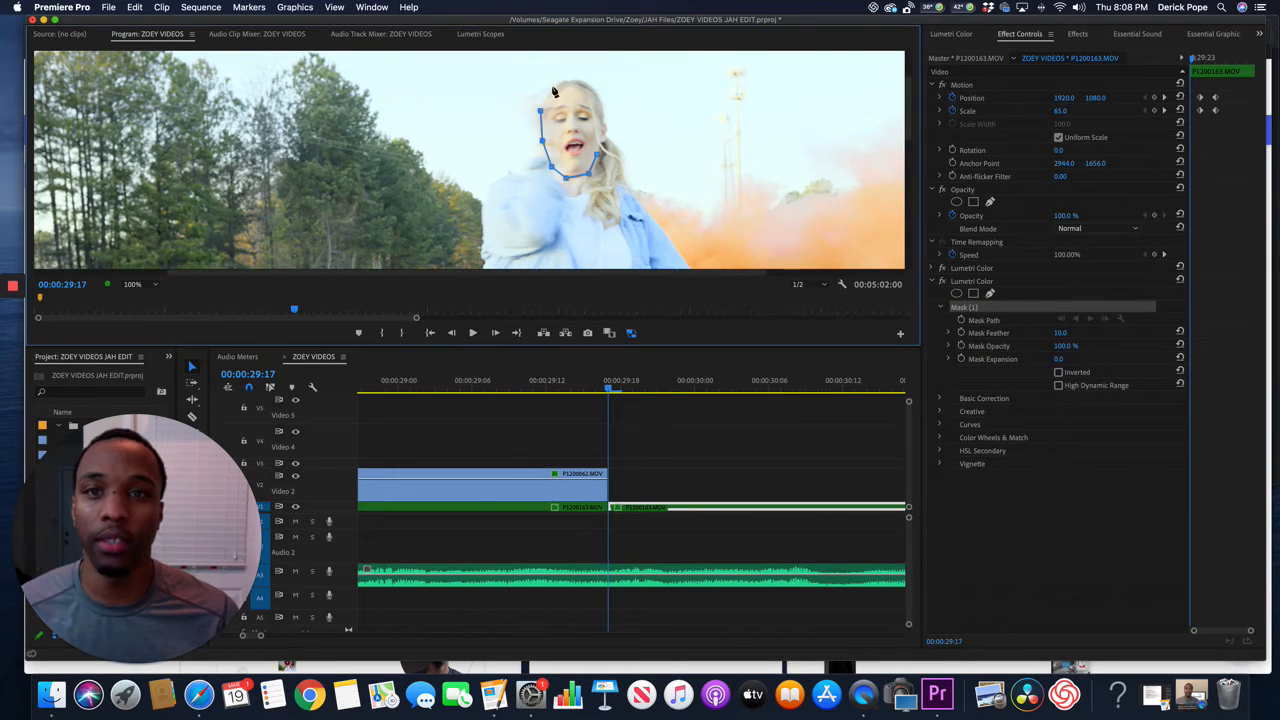
click(553, 87)
click(573, 75)
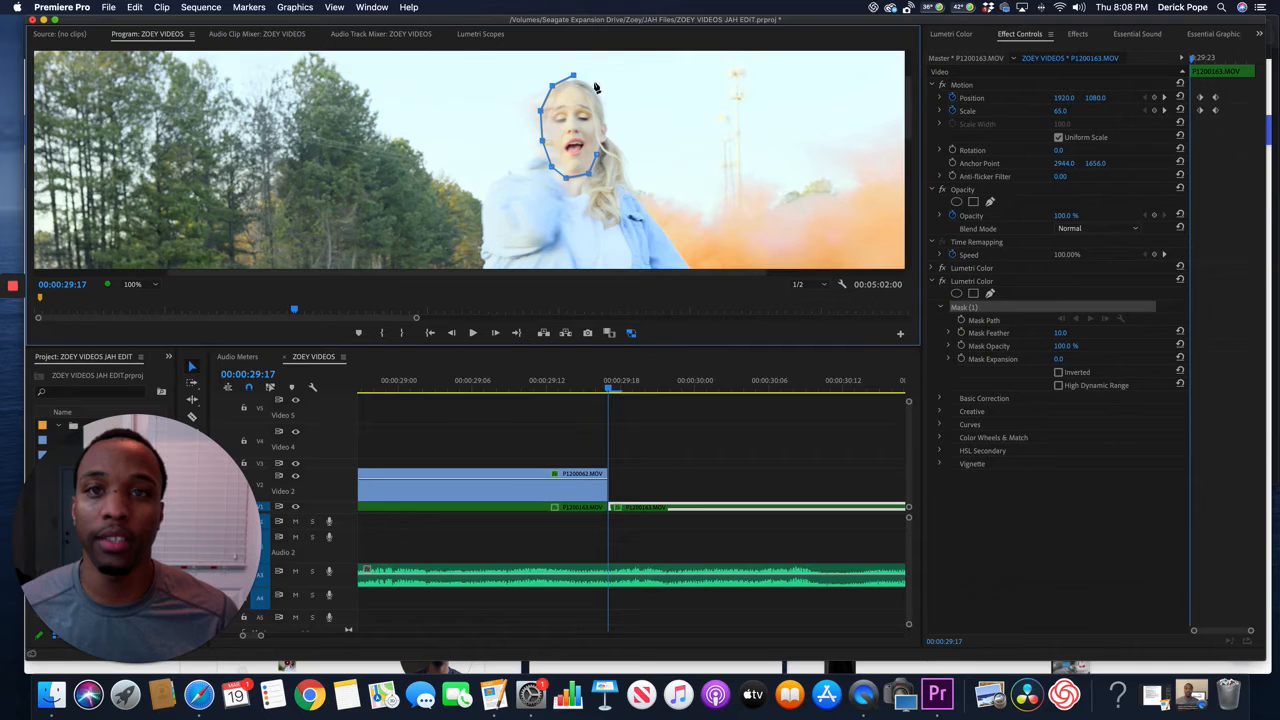
click(603, 102)
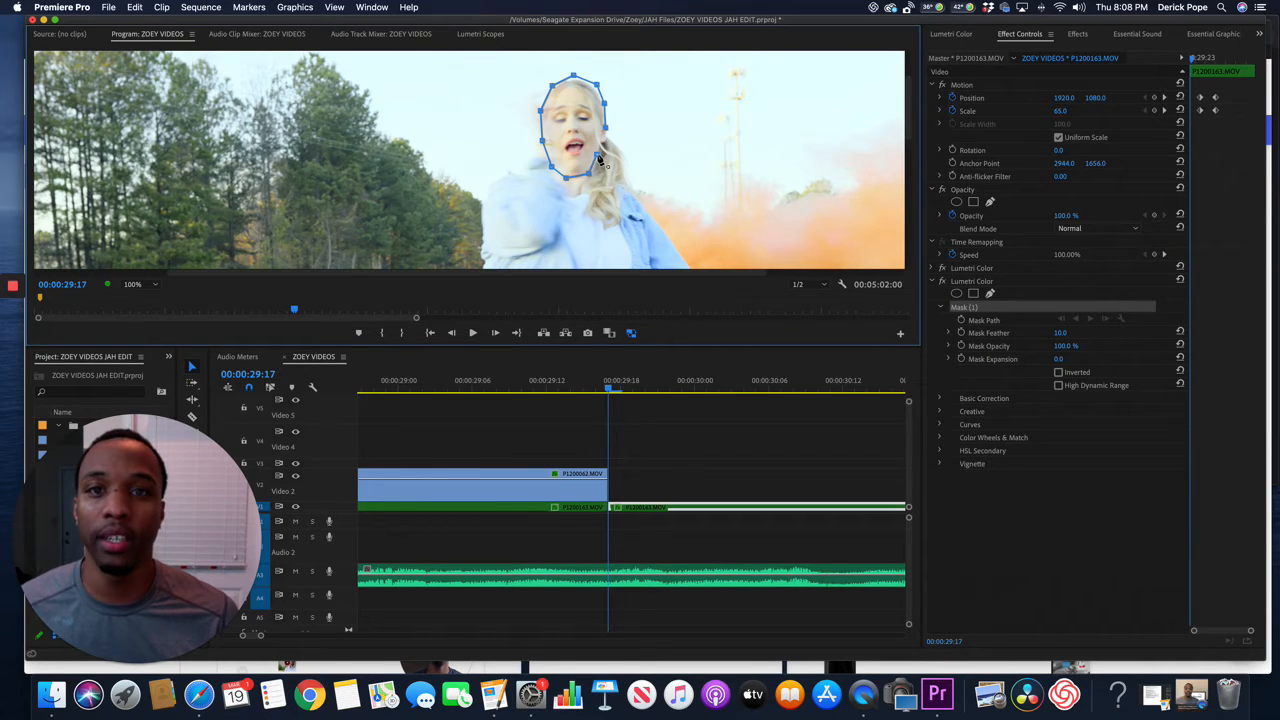
click(597, 154)
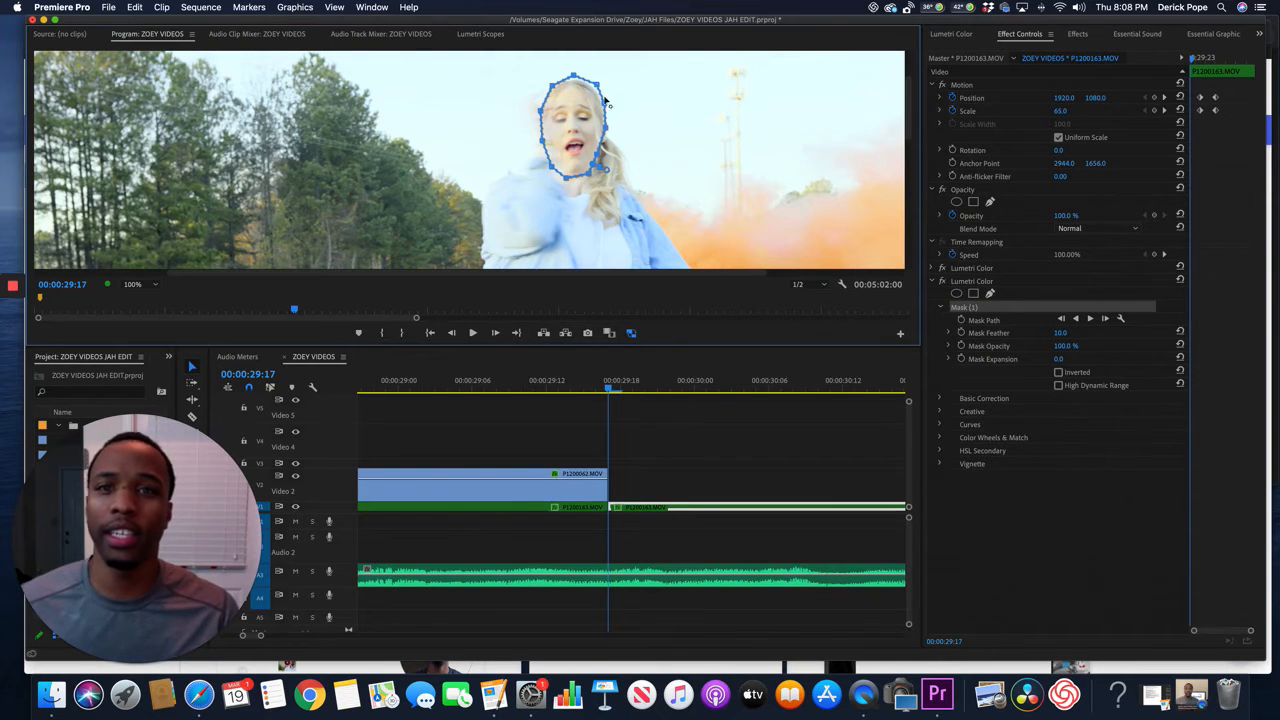
Track the face mask forward to 00:00:31:16 and return the playhead to 00:00:29:18.
click(1091, 319)
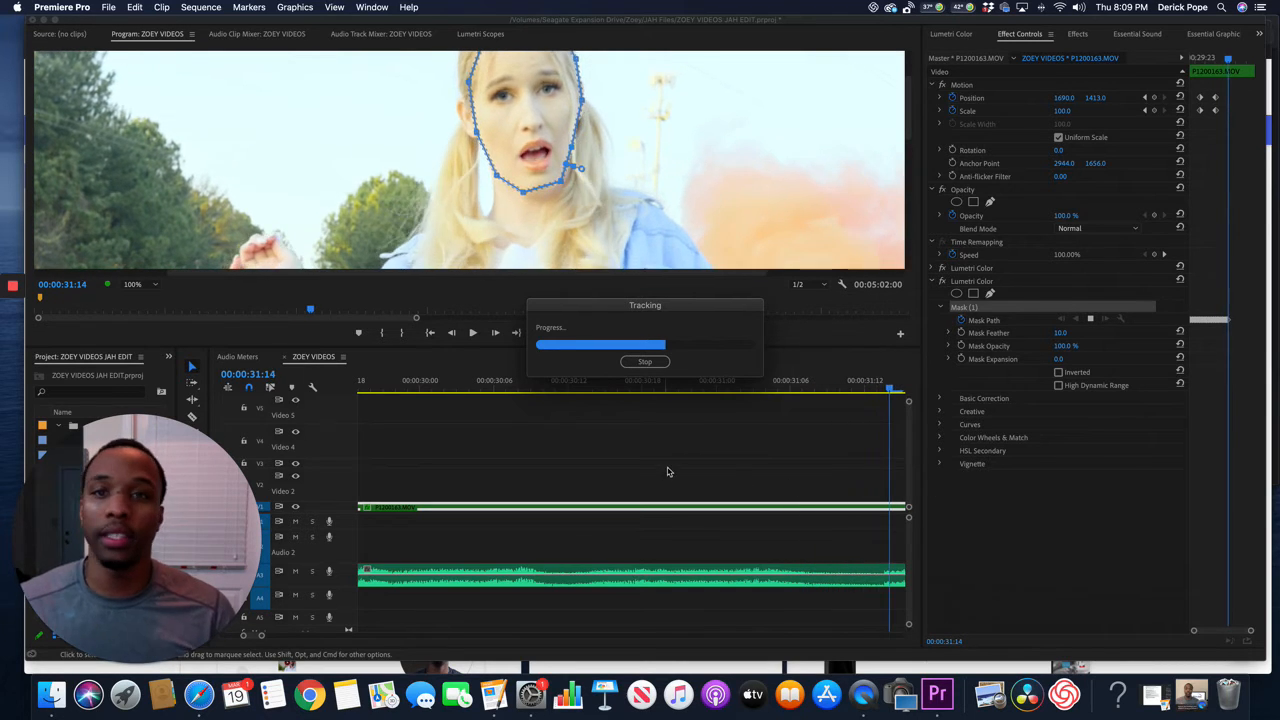
click(648, 362)
scroll(543, 466, left, 6)
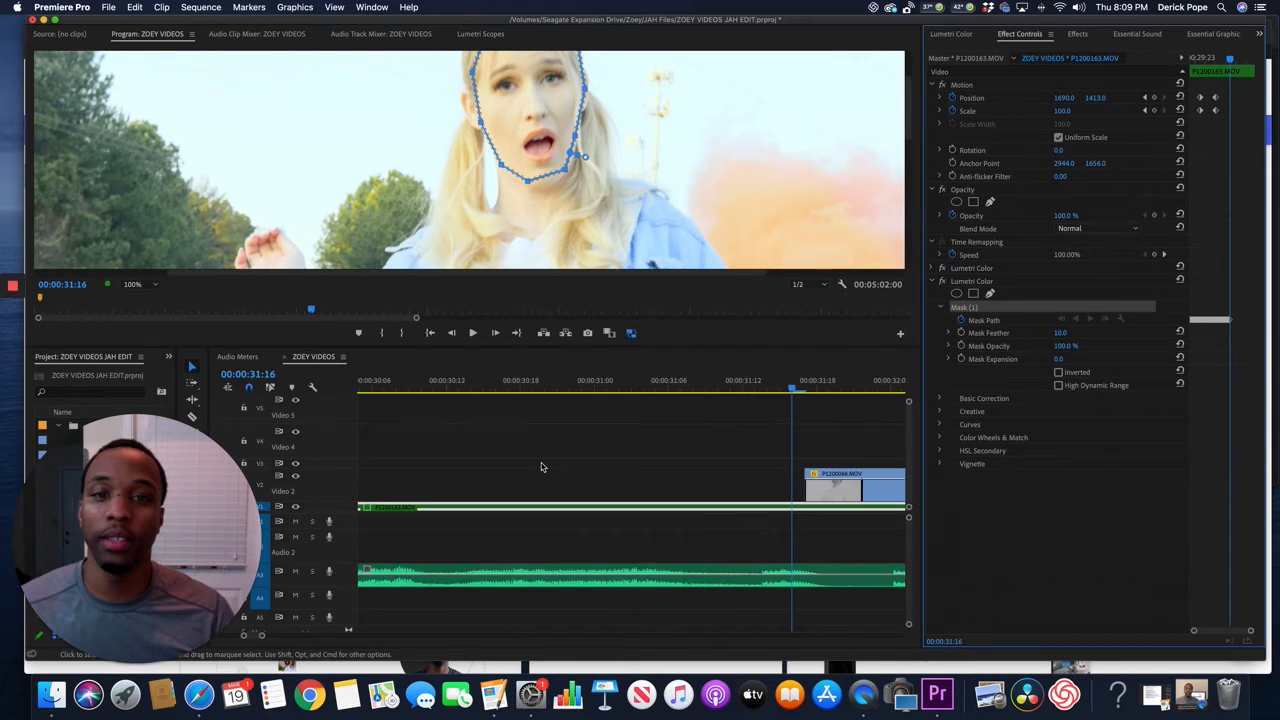
scroll(543, 466, left, 4)
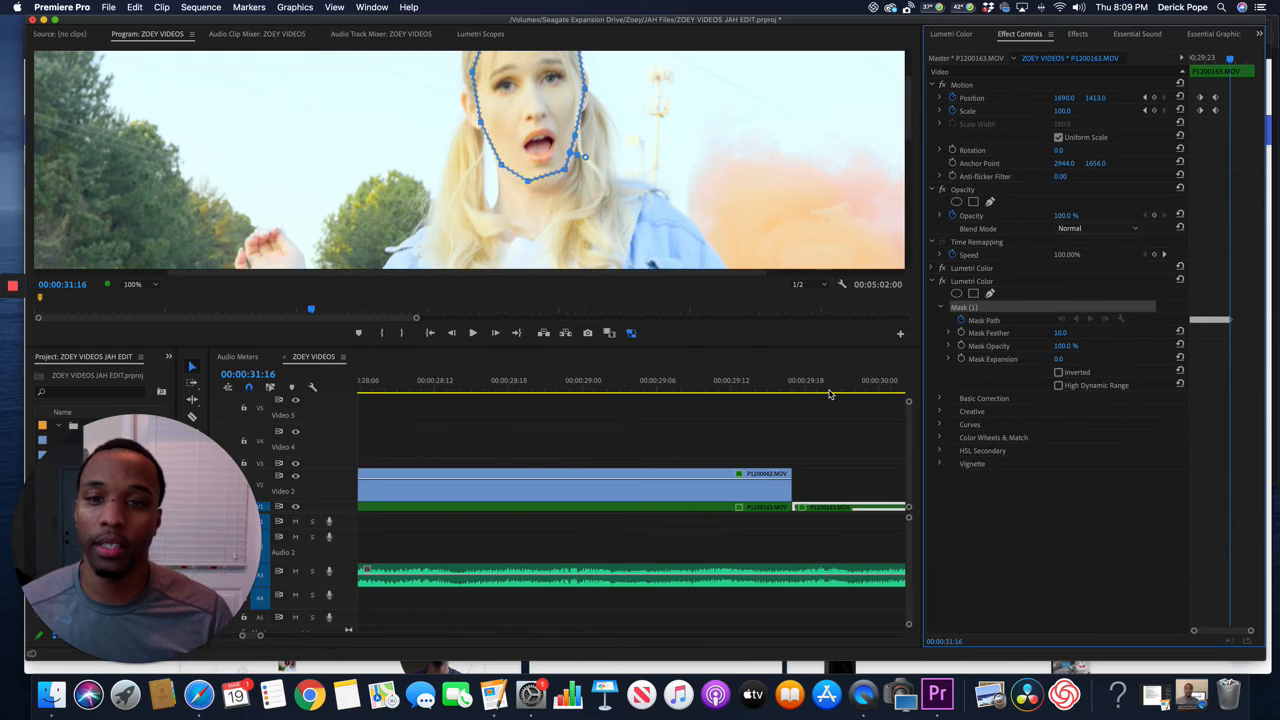
click(806, 390)
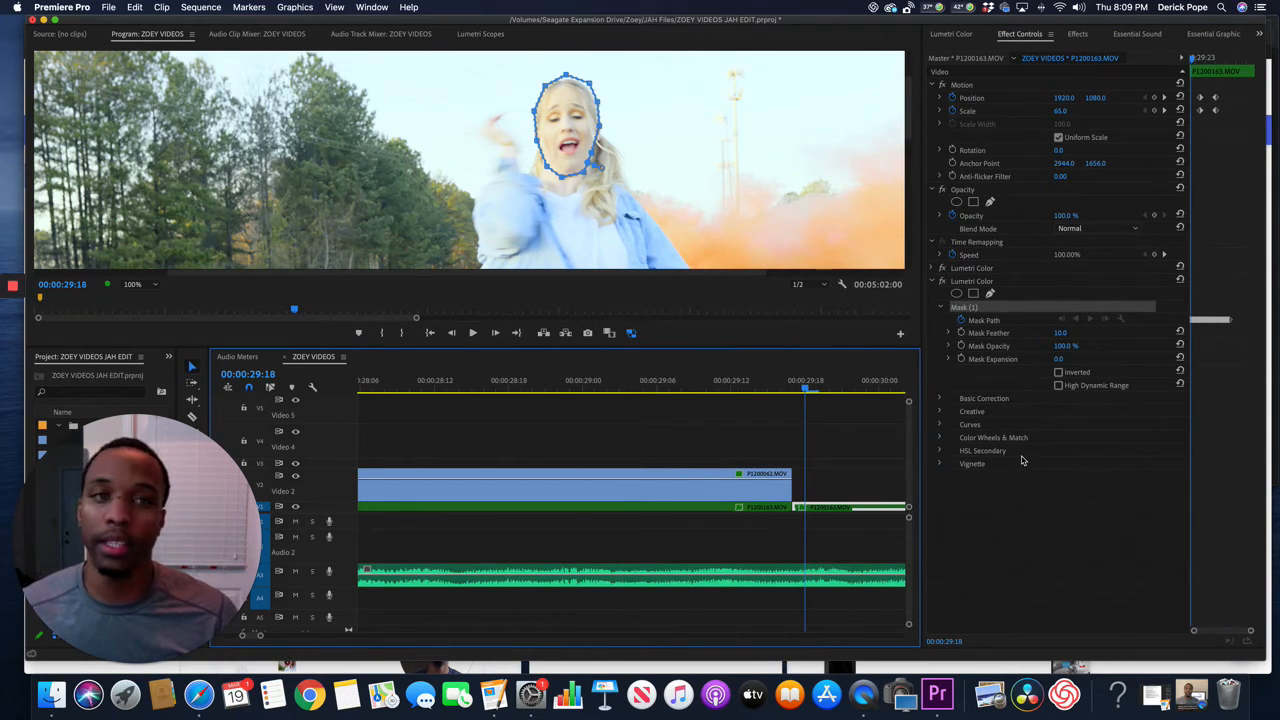
Add an orange and a yellow-green control point to the Hue vs Sat curve of the masked Lumetri Color effect.
click(940, 425)
scroll(1043, 489, down, 5)
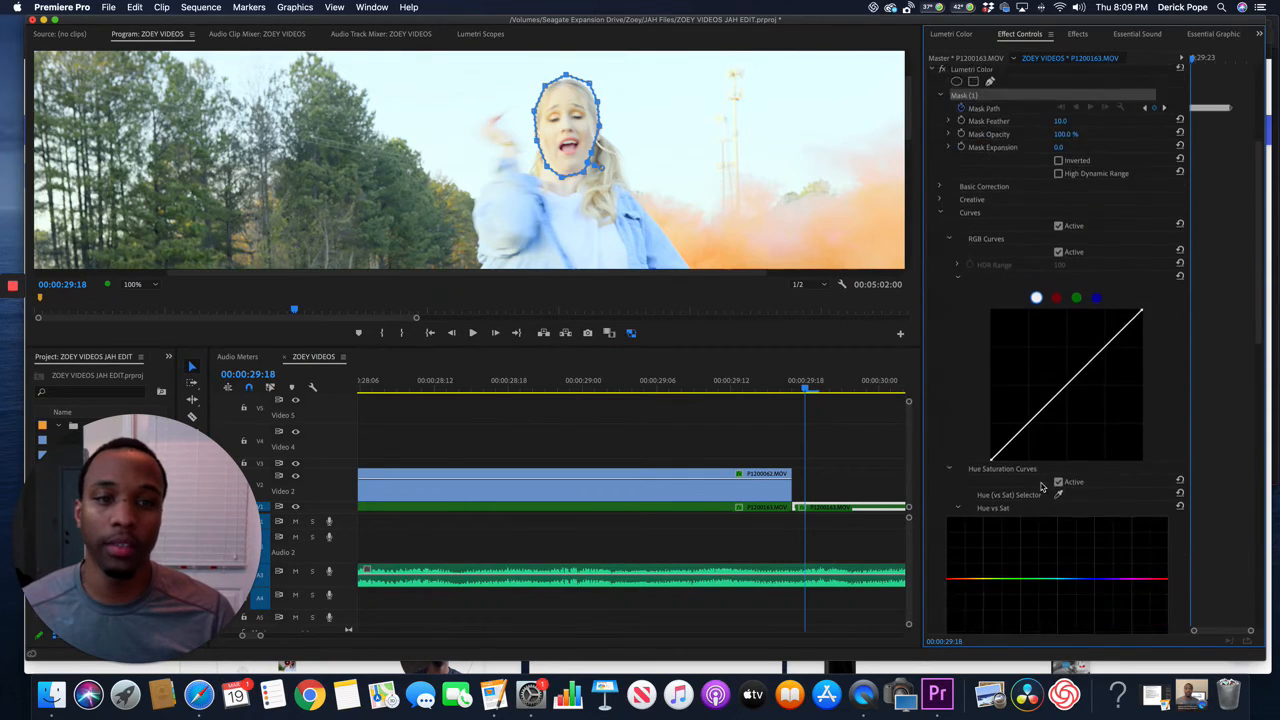
scroll(1043, 489, down, 2)
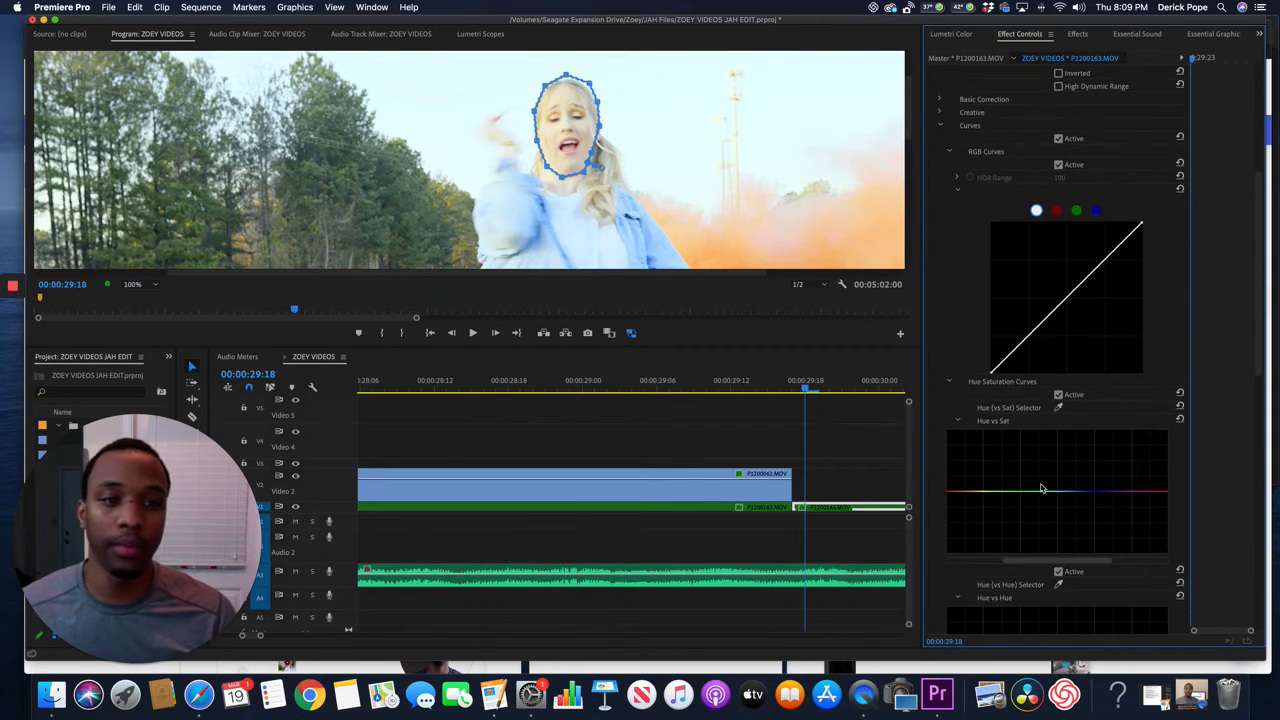
click(964, 491)
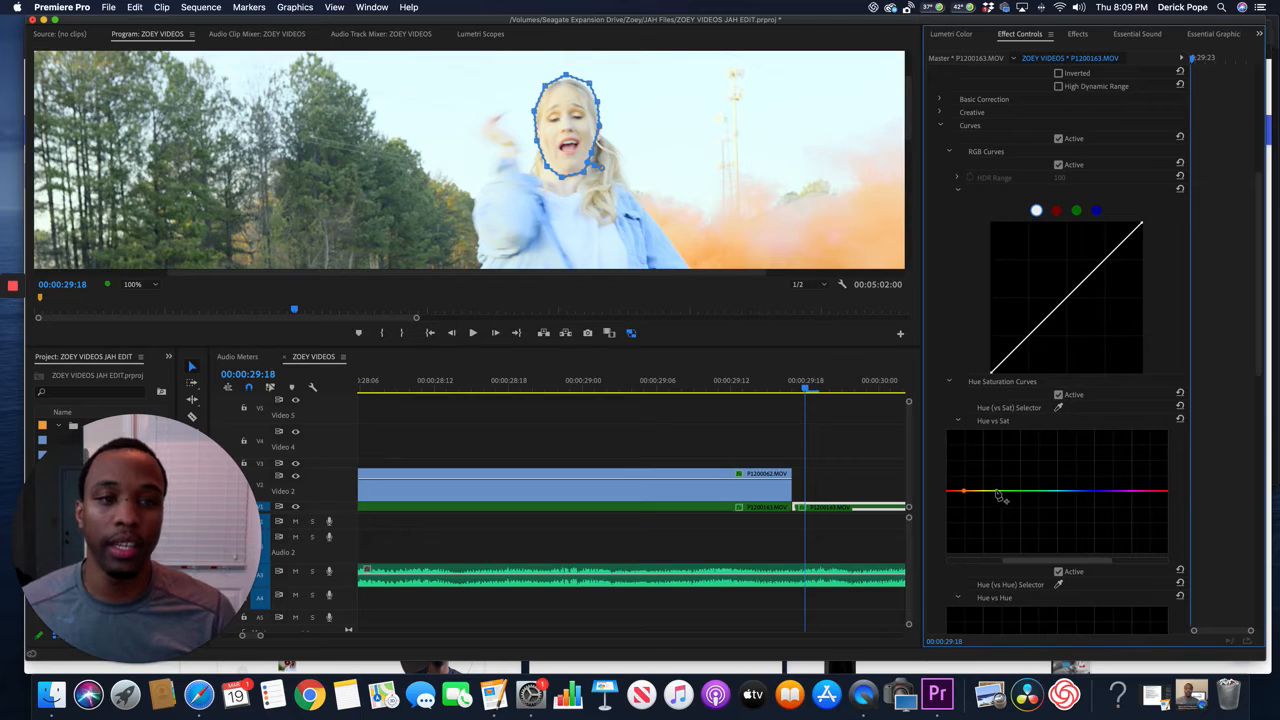
click(999, 493)
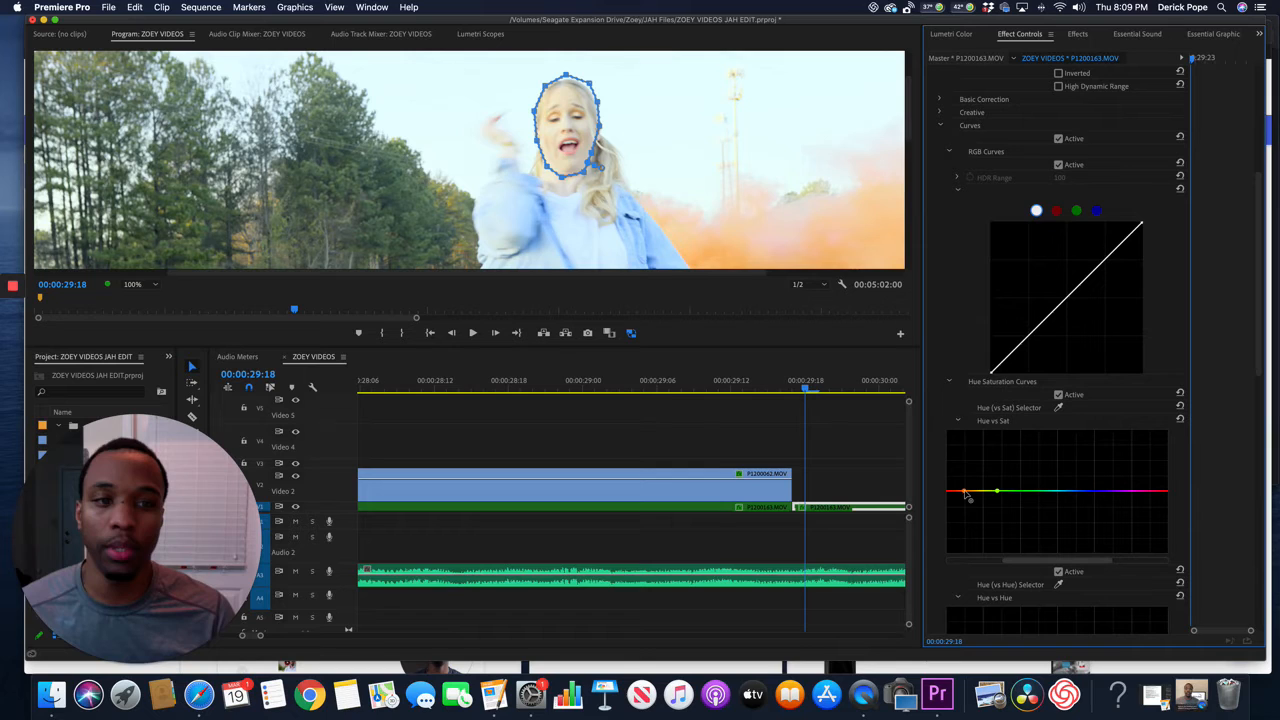
Lower the orange Hue vs Sat point slightly and shift it toward yellow to reduce the orange saturation in the singer's face.
click(134, 284)
click(141, 395)
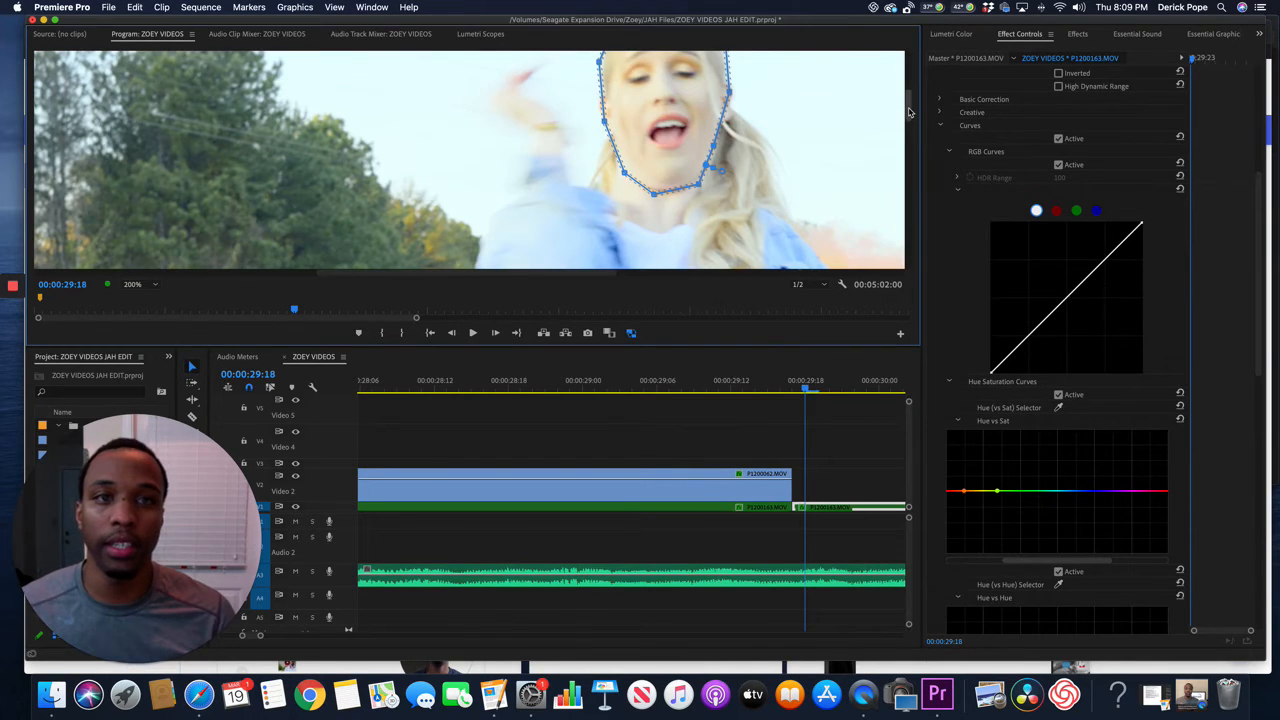
drag(909, 112, 909, 82)
drag(469, 276, 500, 278)
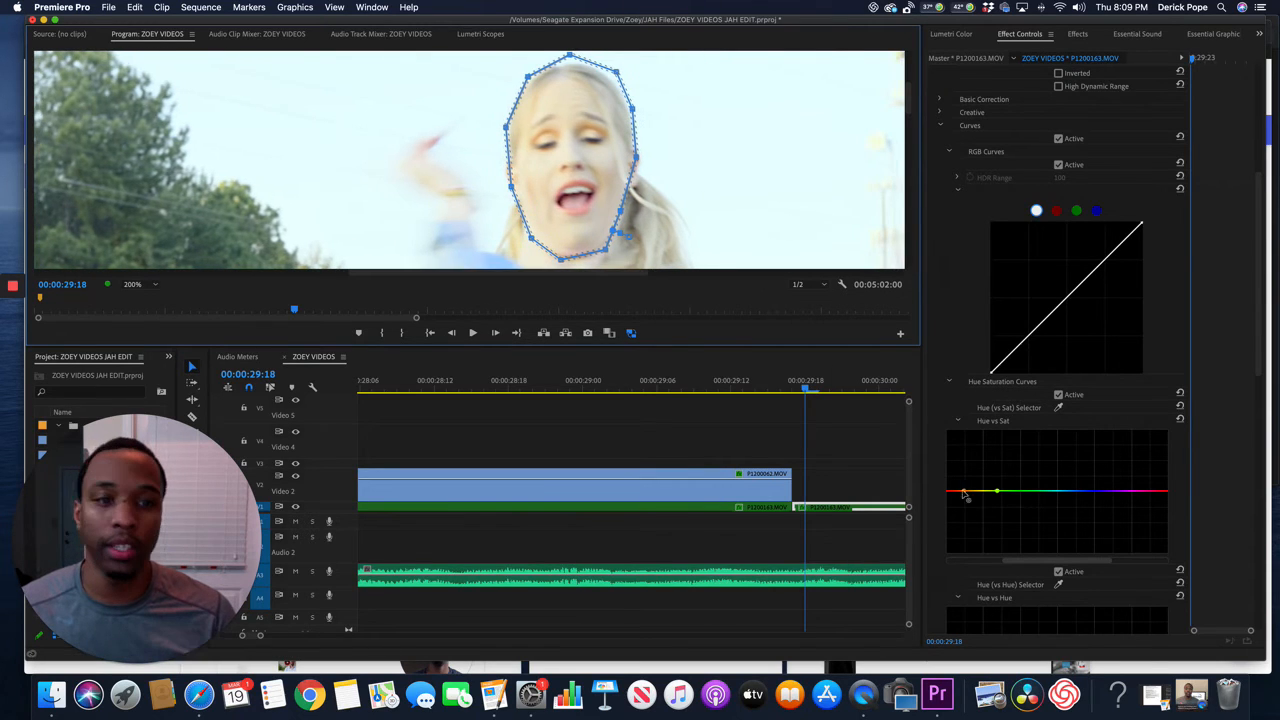
mouse_move(963, 494)
mouse_down()
mouse_move(971, 569)
mouse_move(970, 455)
mouse_move(974, 504)
mouse_up()
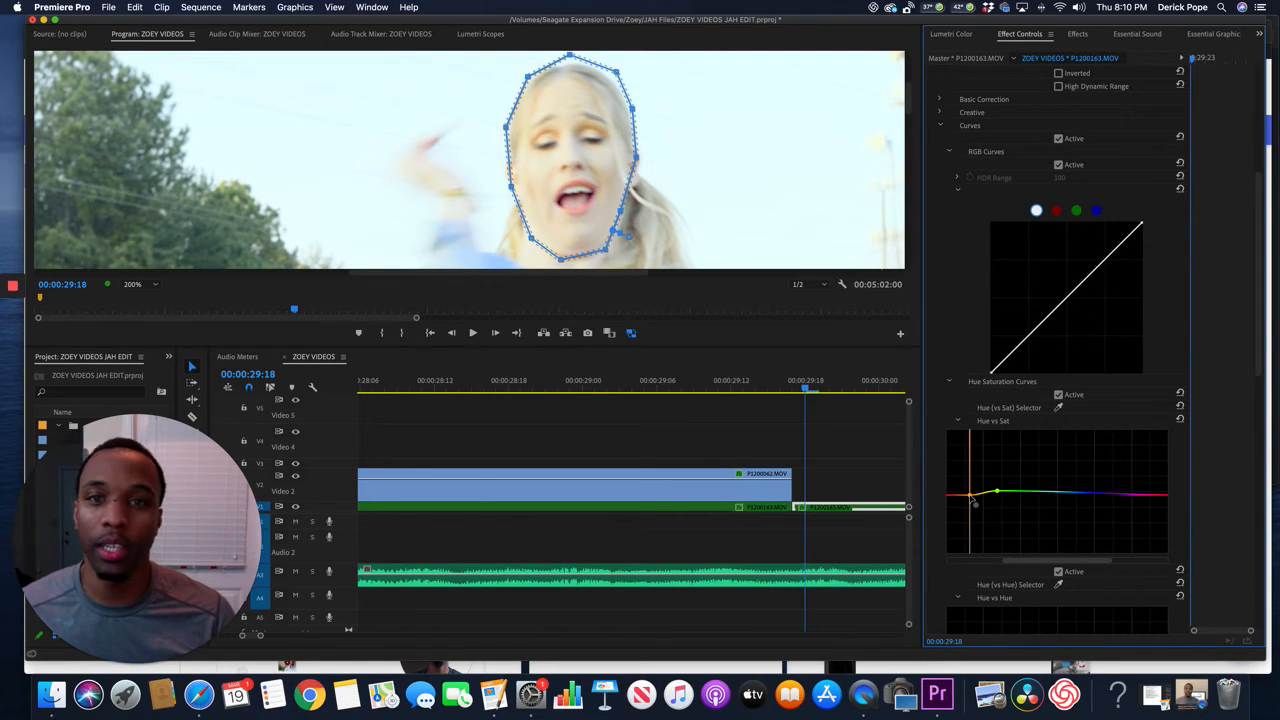
drag(974, 503, 974, 504)
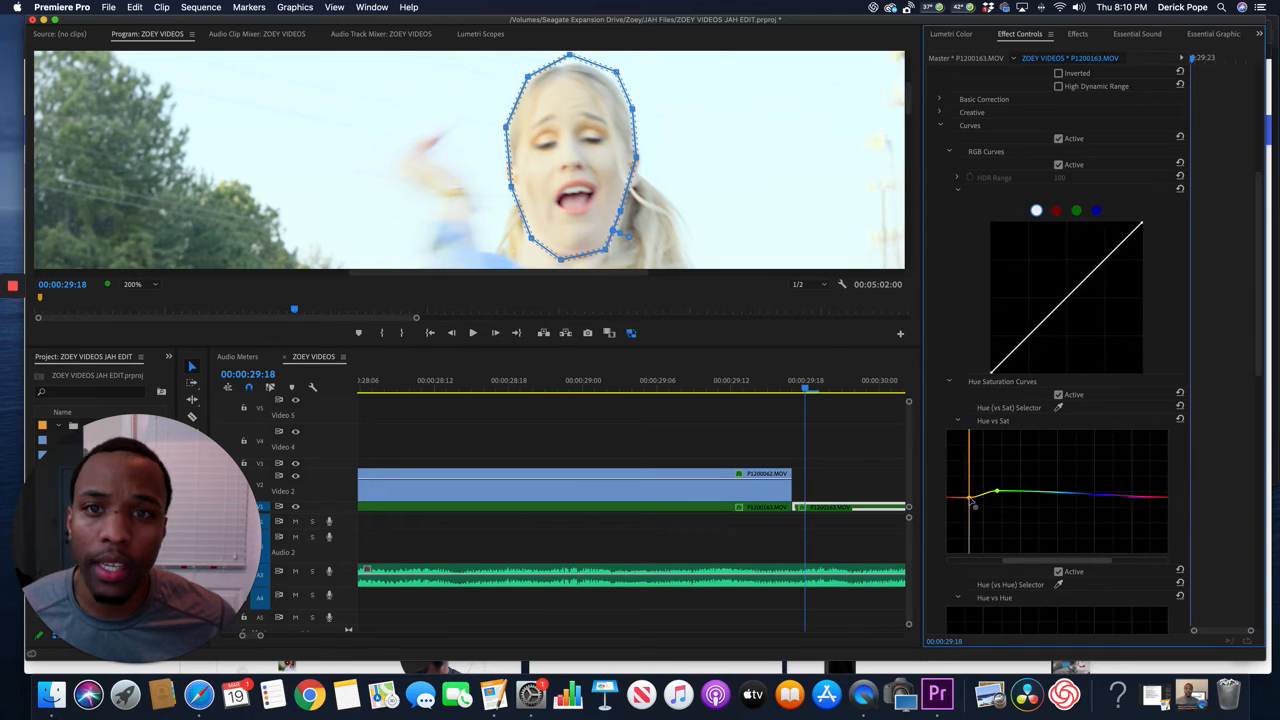
Play the corrected clip from 00:00:29:18 in the maximized program monitor, scrub back to 00:00:31:14 and restore the layout.
click(135, 284)
click(141, 300)
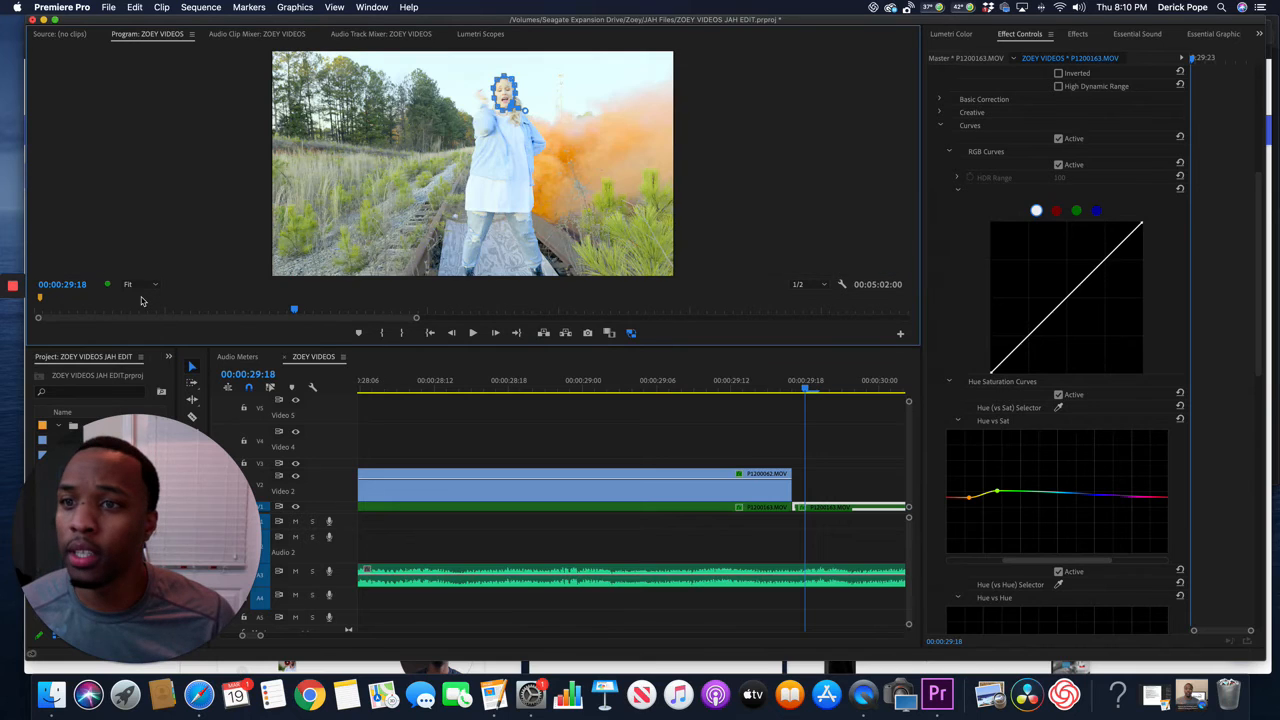
click(805, 392)
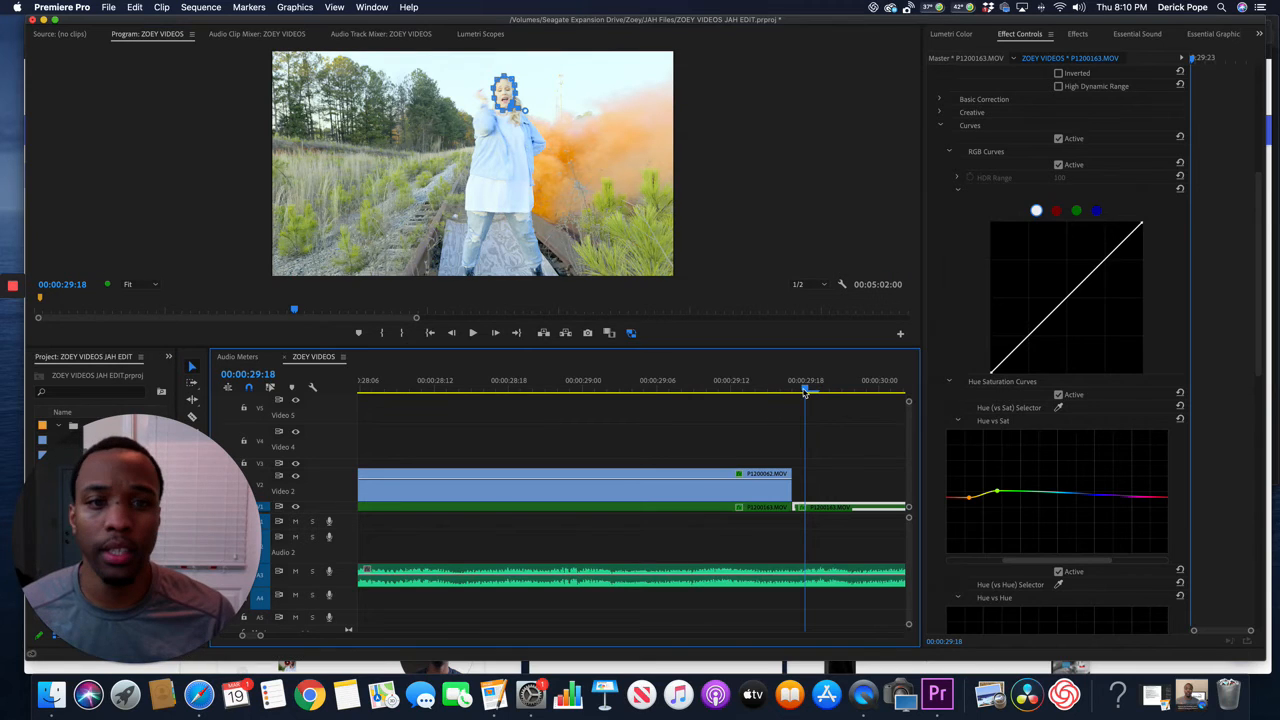
click(212, 197)
key(grave)
key(space)
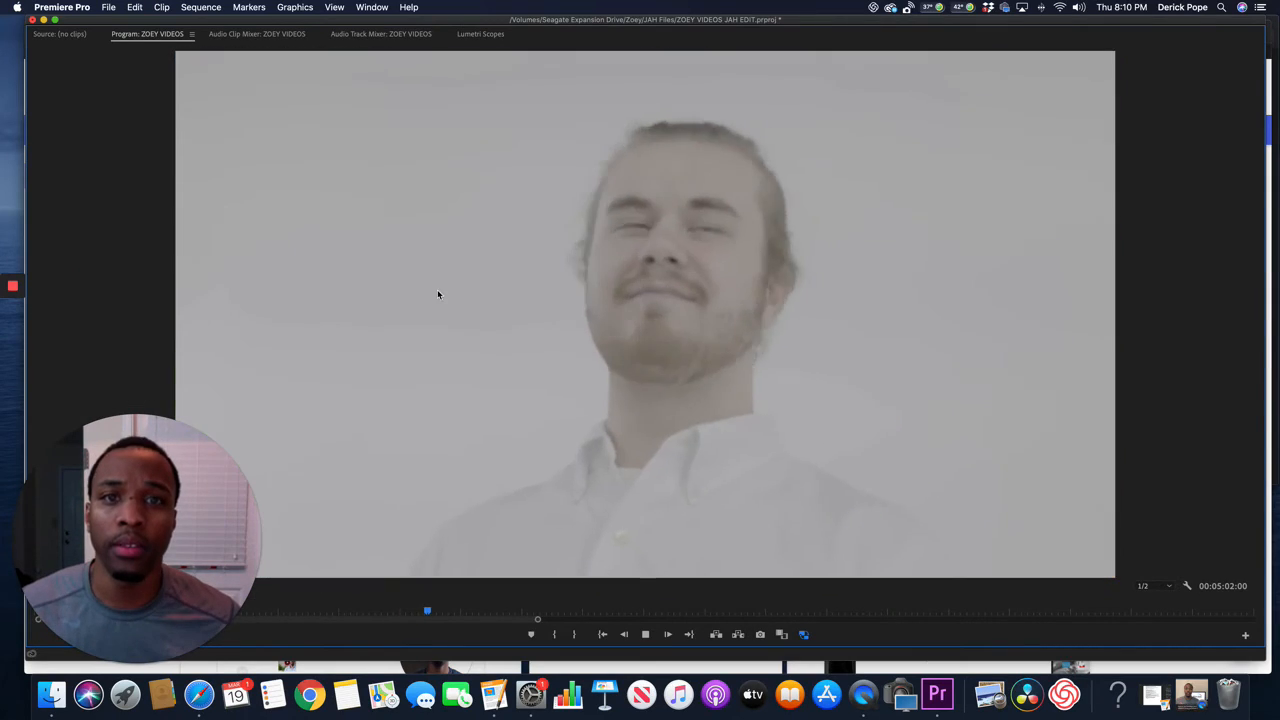
key(space)
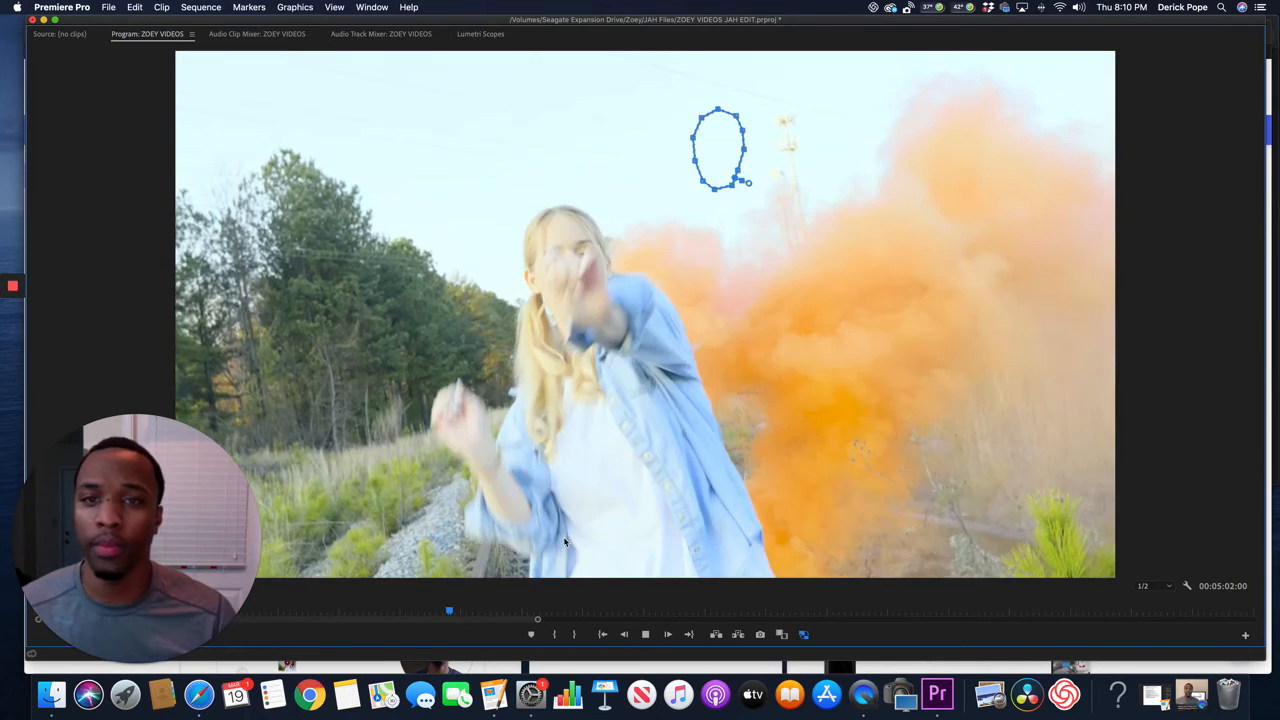
drag(448, 615, 419, 613)
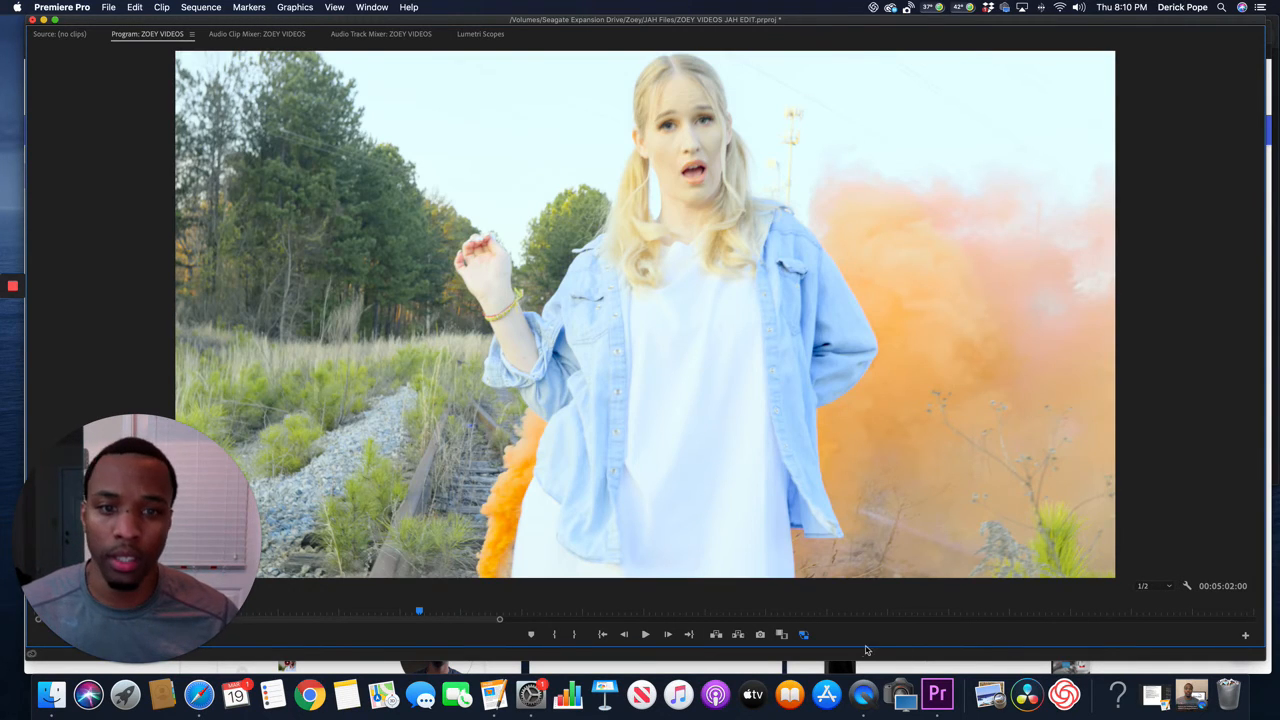
key(grave)
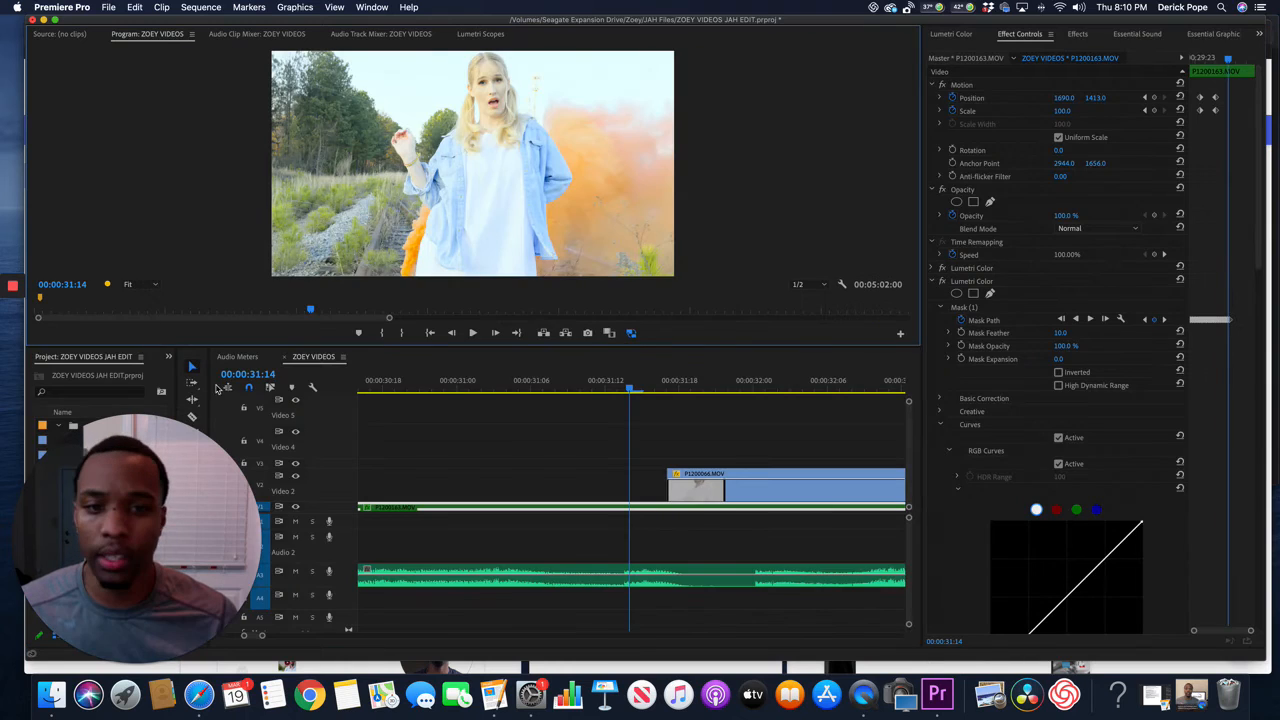
Replay the corrected clip from 00:00:29:17 in the maximized program monitor, restore the layout and return the playhead to 00:00:29:17.
scroll(563, 489, up, 3)
scroll(563, 489, up, 2)
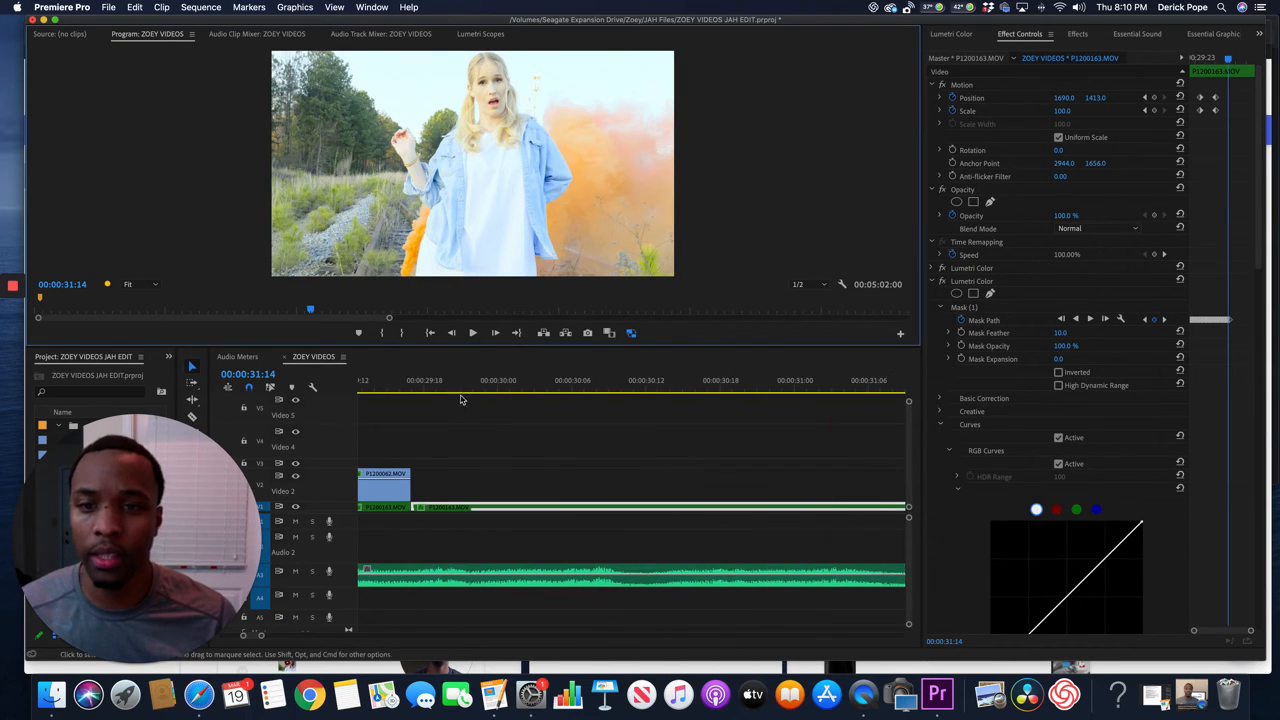
click(412, 386)
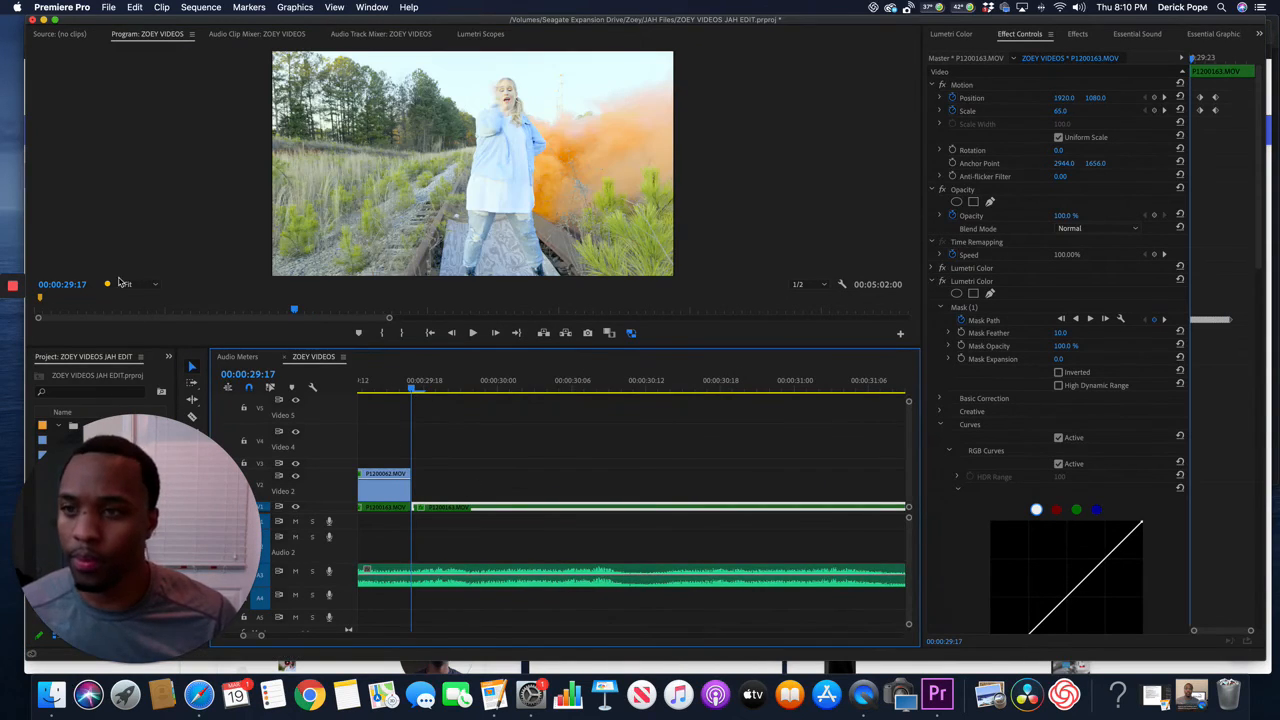
click(153, 243)
key(Tab)
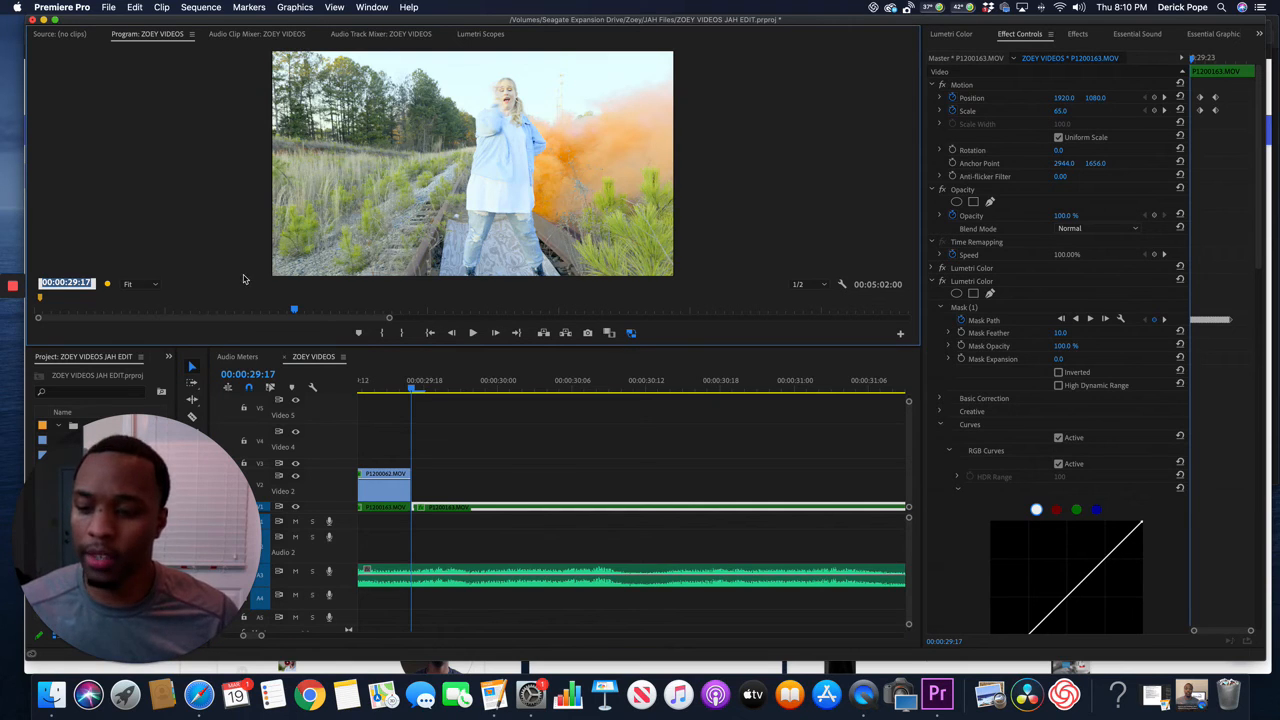
click(194, 244)
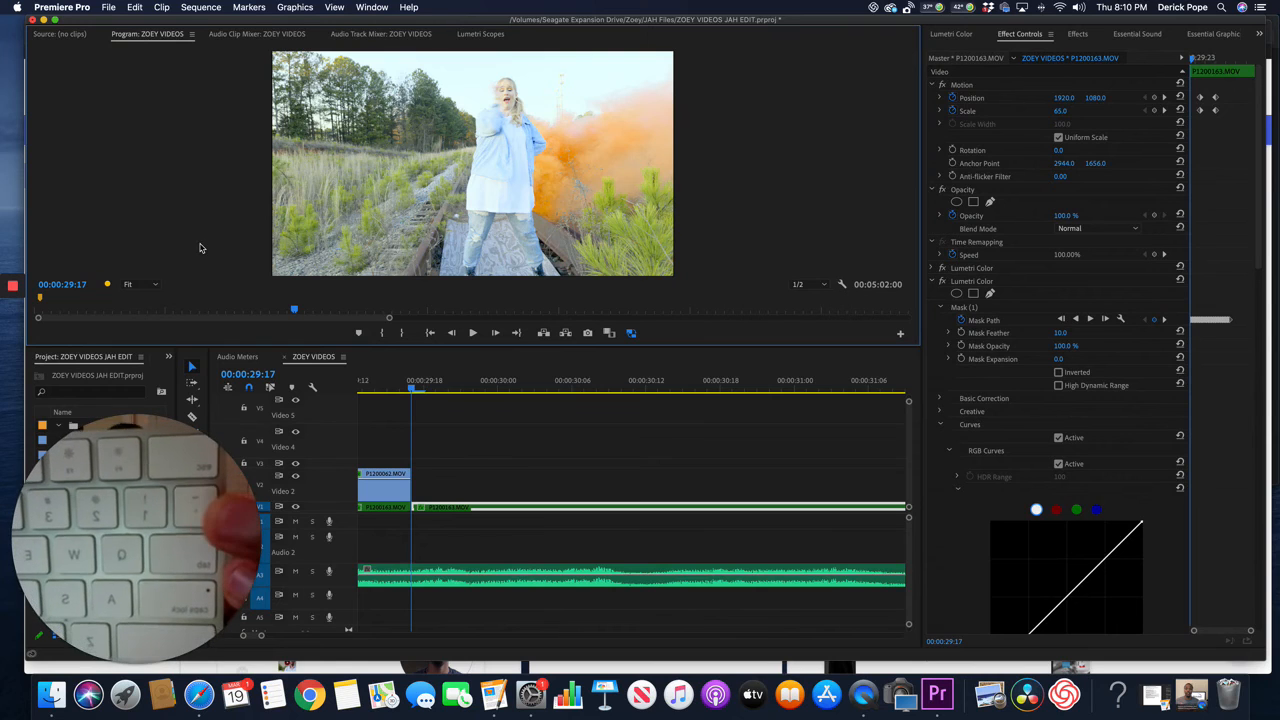
key(grave)
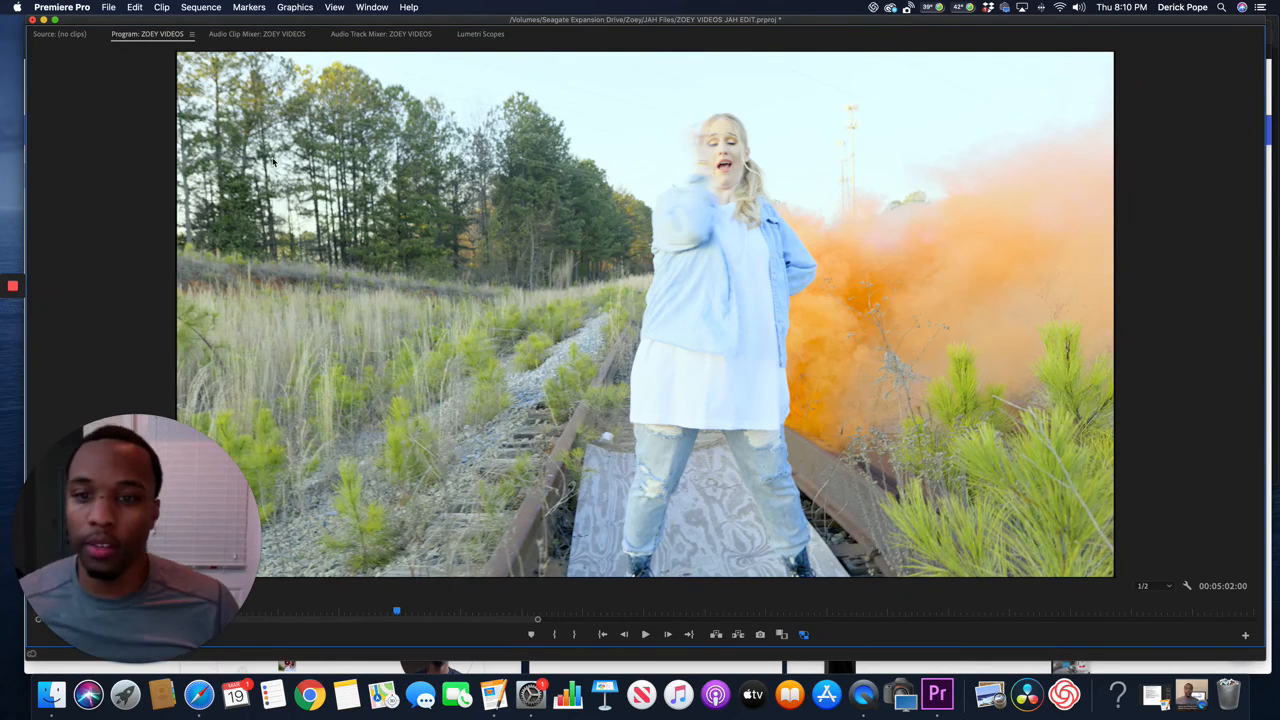
key(space)
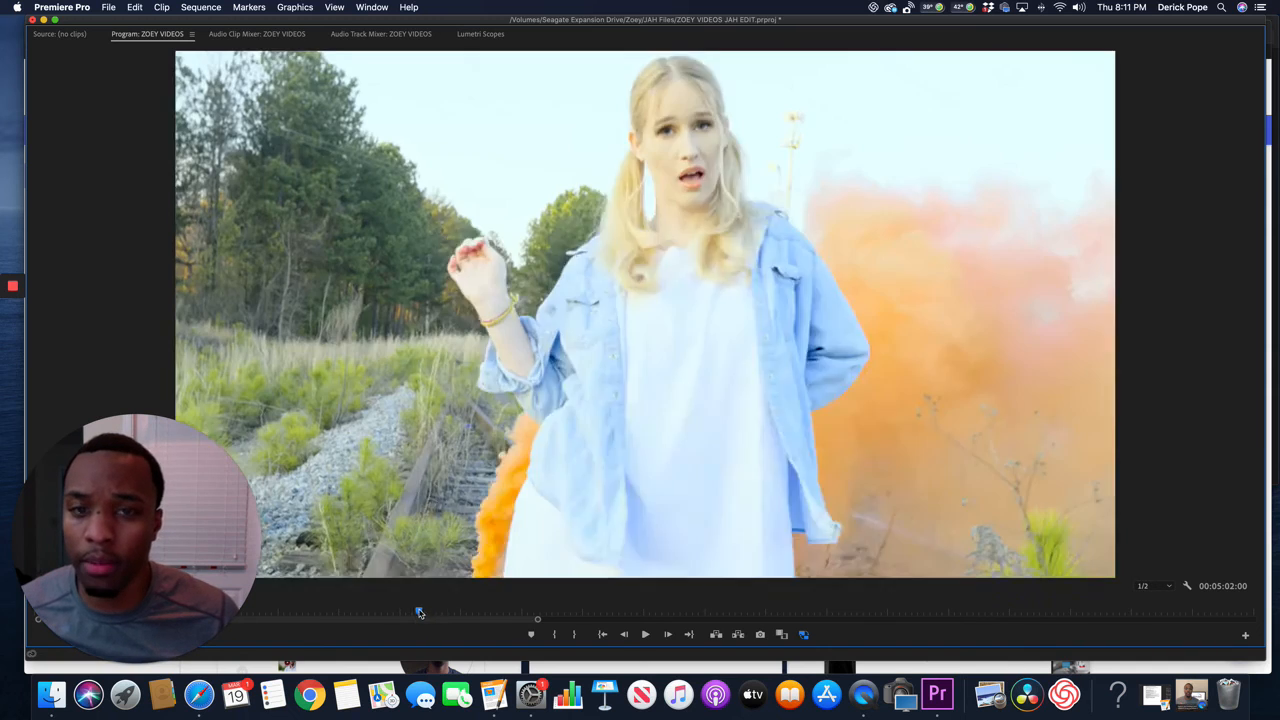
drag(434, 613, 419, 613)
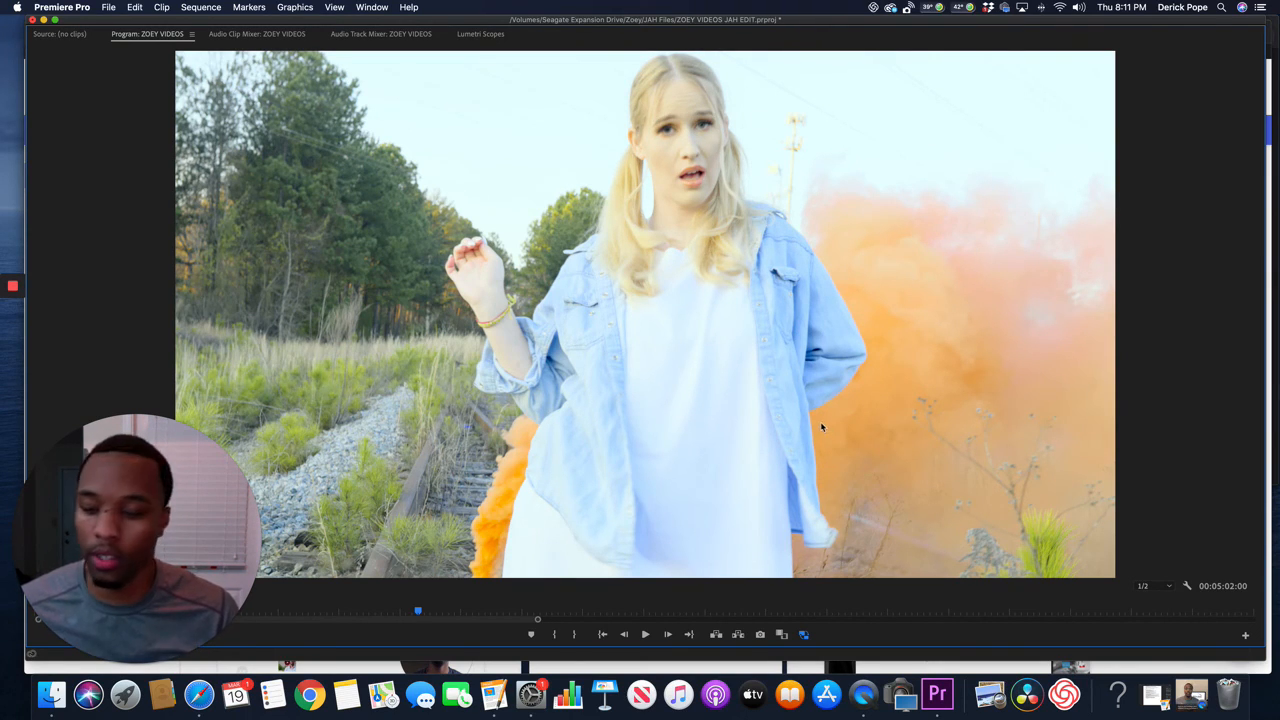
key(grave)
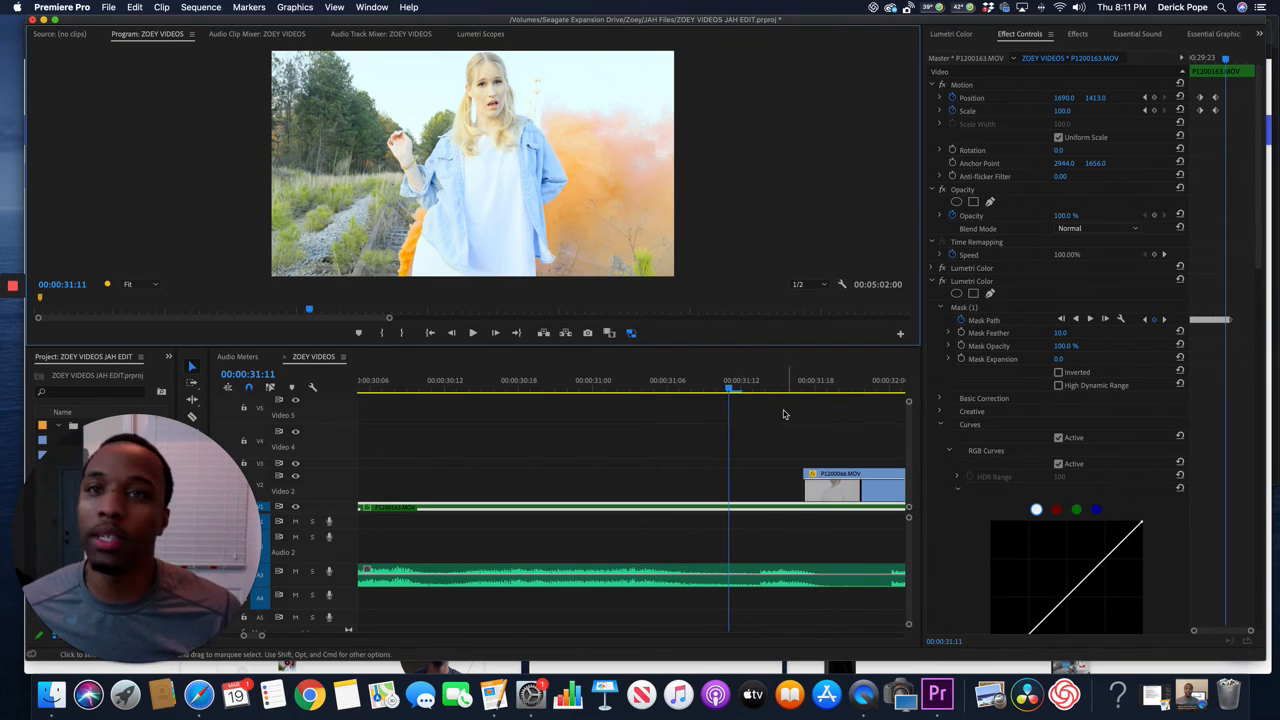
scroll(690, 462, left, 5)
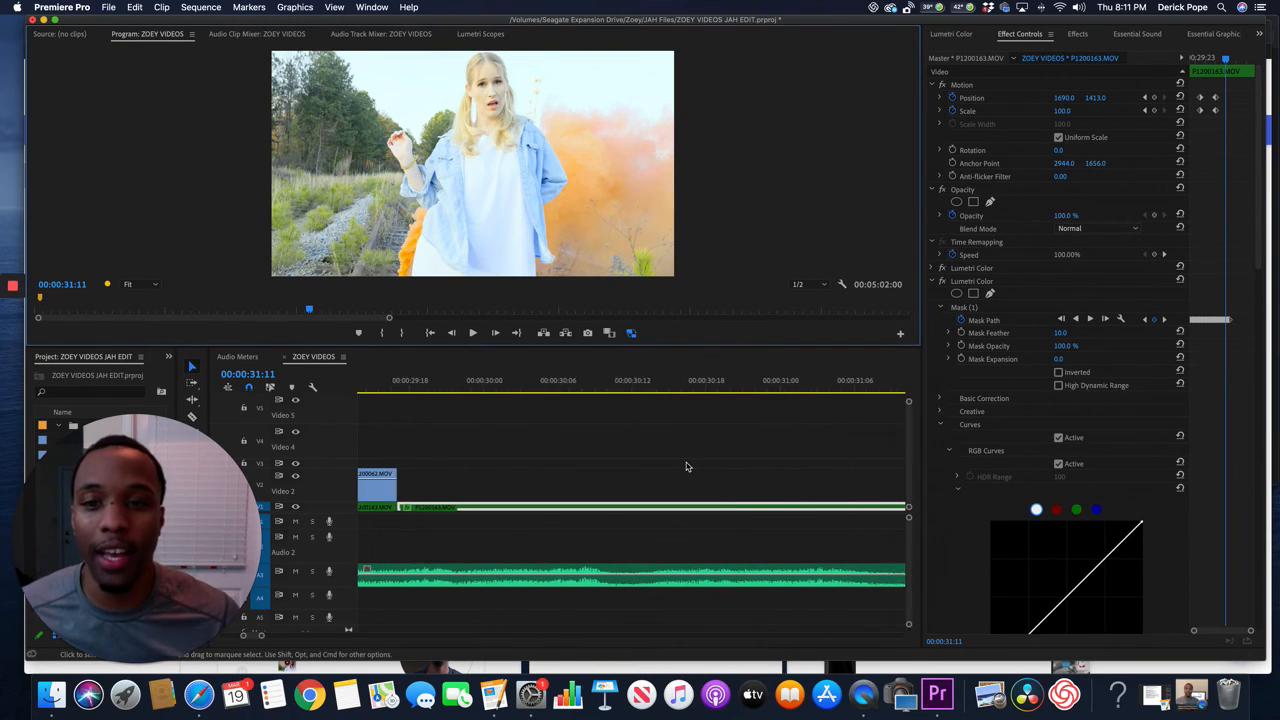
click(418, 390)
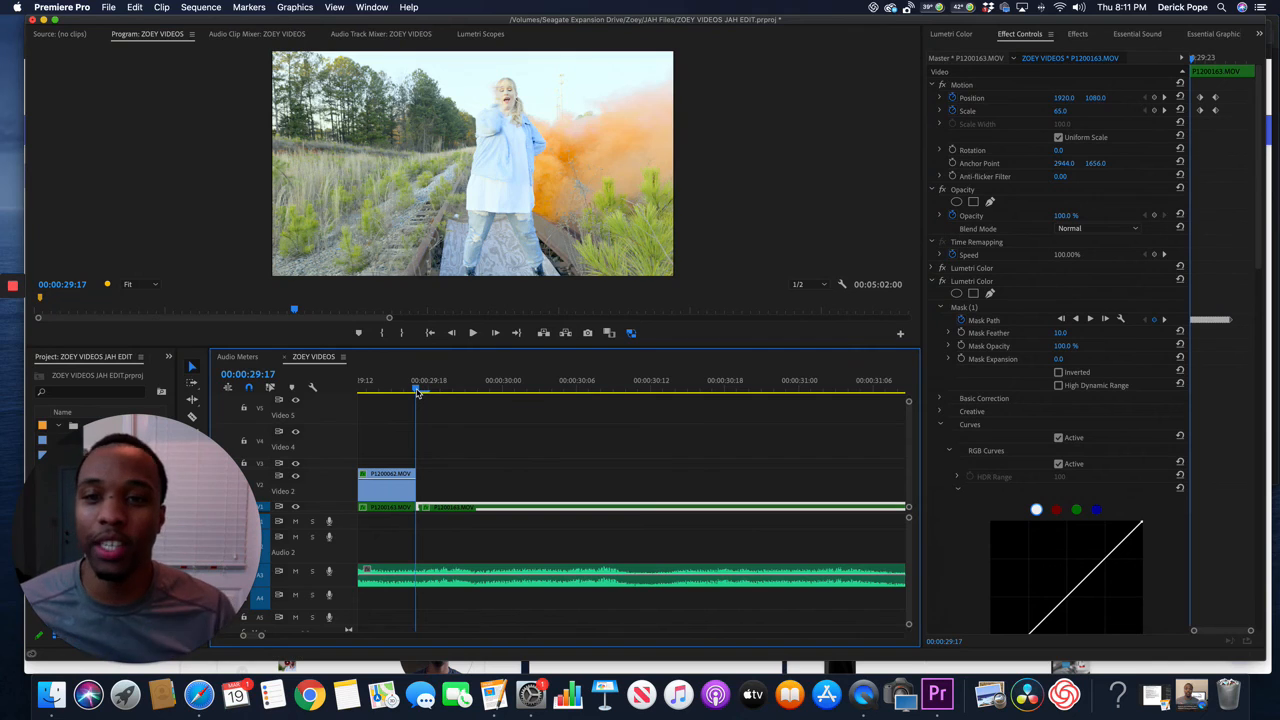